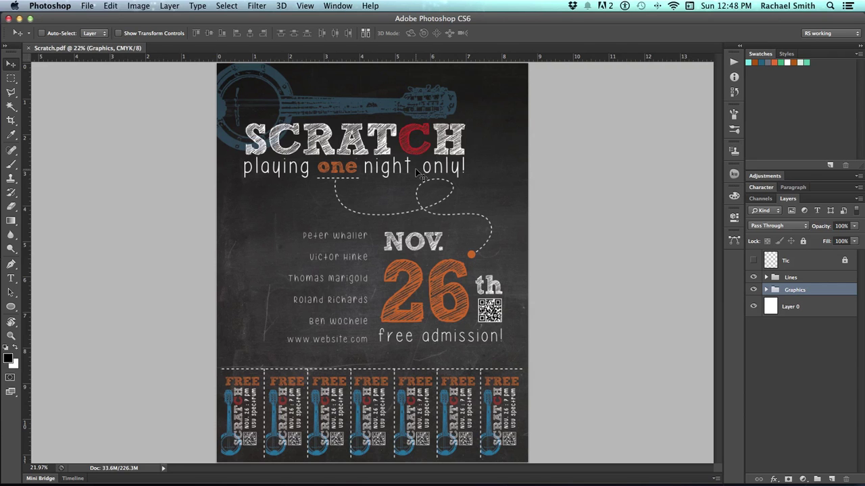
- Create a new U.S. Paper Letter document, 8.5 × 11 in at 300 ppi in CMYK
click(85, 5)
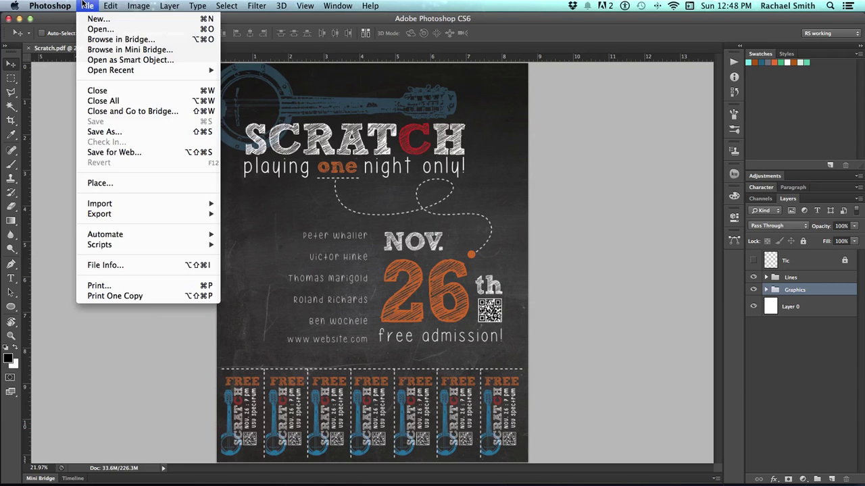
click(86, 21)
click(328, 173)
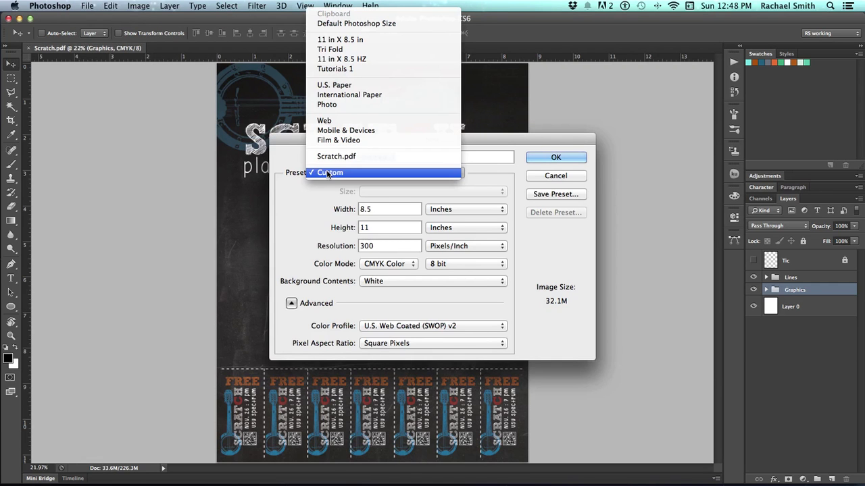
click(338, 85)
click(409, 192)
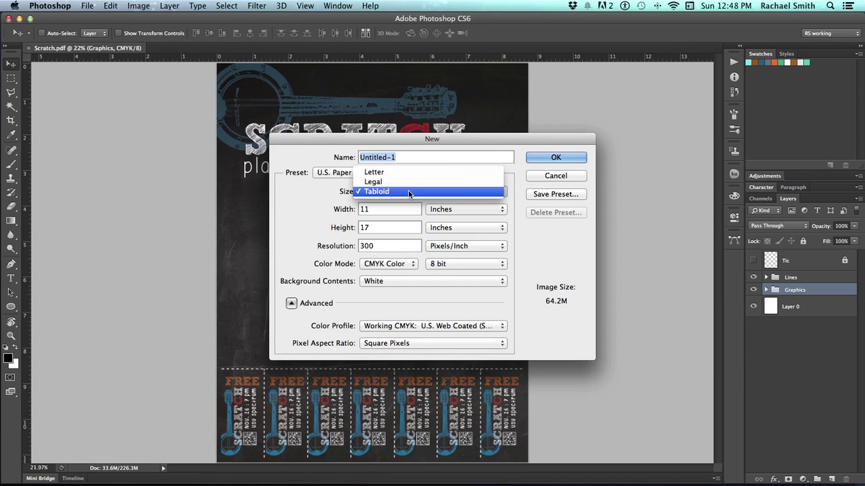
click(408, 172)
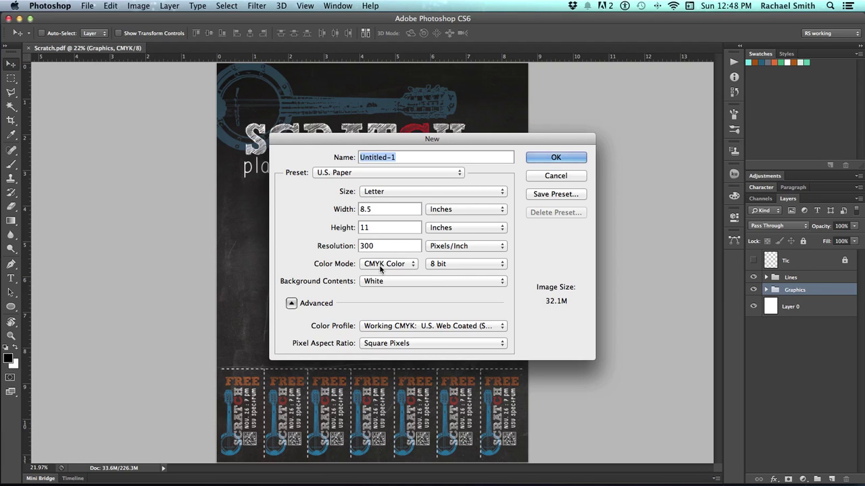
click(554, 161)
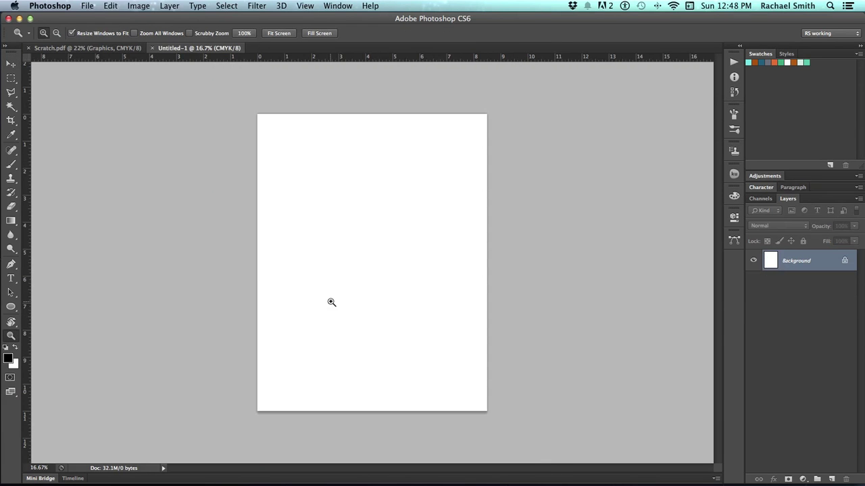
- Zoom in on the blank page and add a new empty Layer 1
key(z)
click(329, 300)
drag(356, 282, 347, 258)
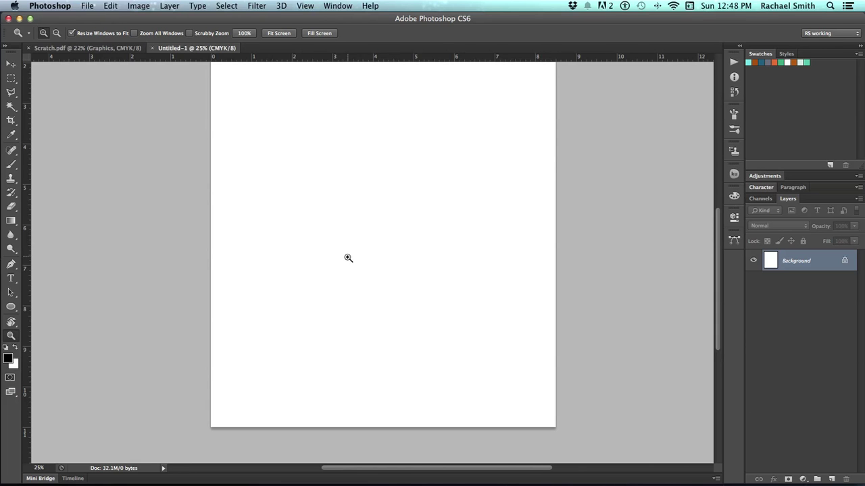
click(831, 479)
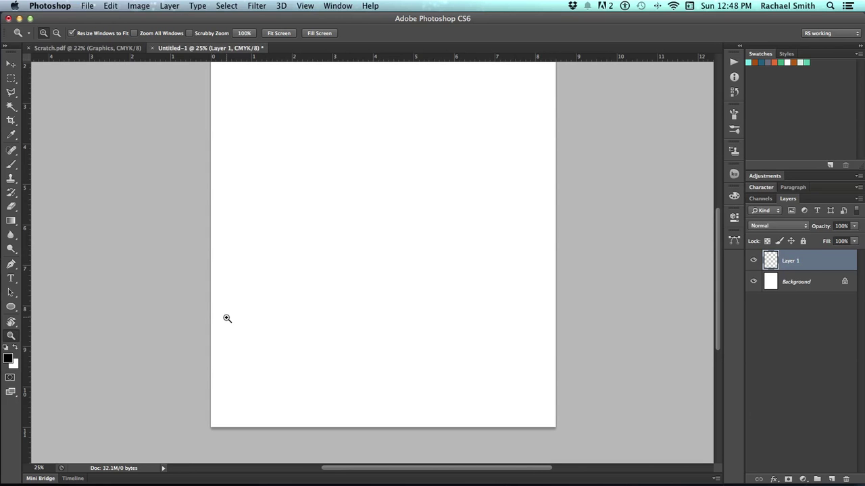
- Draw a tall rectangle near the page's bottom-left, fill it with black, and deselect
click(11, 79)
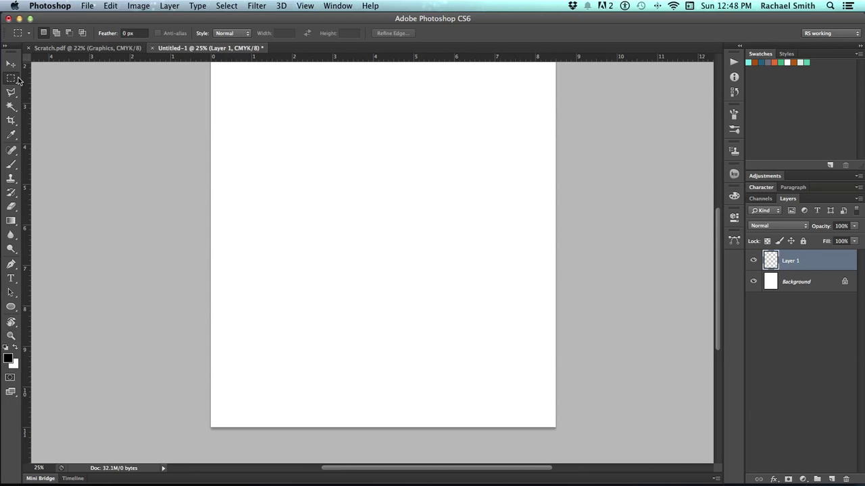
key(Return)
key(Return)
drag(229, 301, 264, 420)
key(alt)
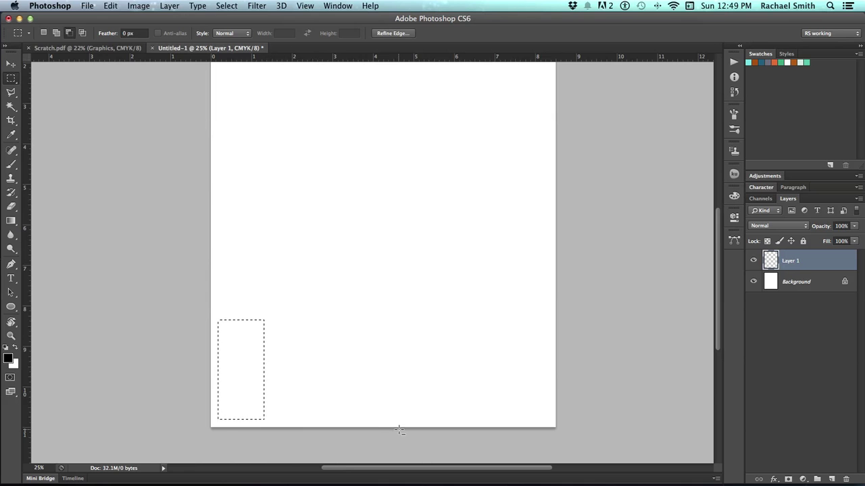
key(alt+BackSpace)
click(398, 429)
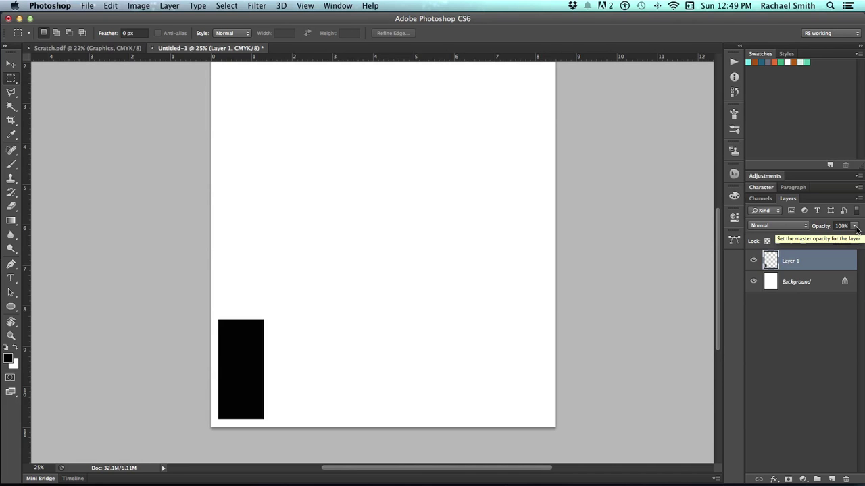
- Snap the black rectangle into the page's bottom-left corner
click(856, 228)
click(172, 341)
click(11, 63)
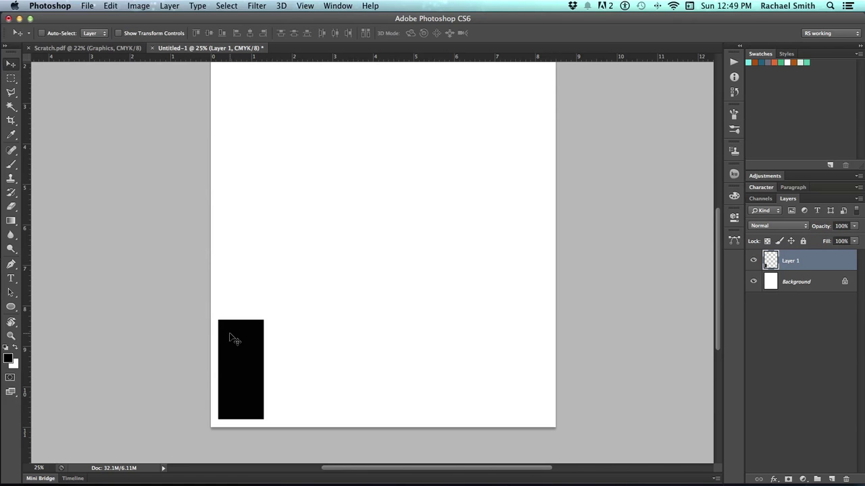
drag(246, 347, 204, 246)
- Alt-drag a copy of the rectangle to its right, creating Layer 1 copy
key(z)
click(274, 346)
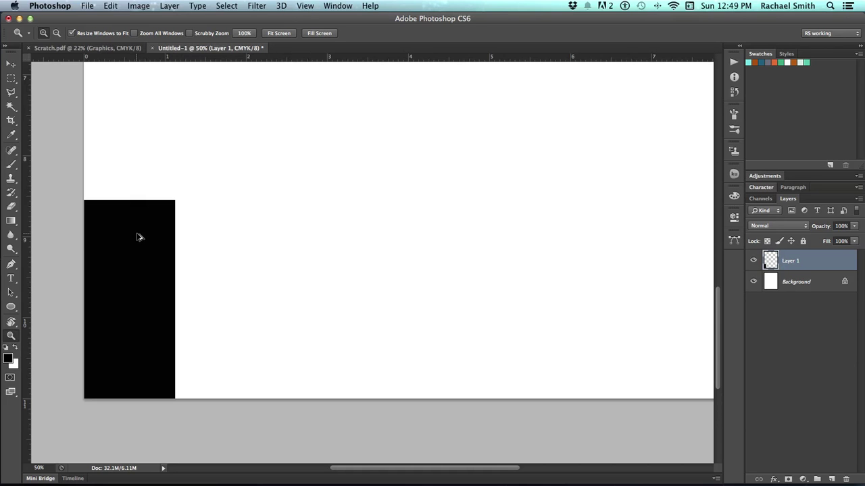
drag(137, 235, 228, 242)
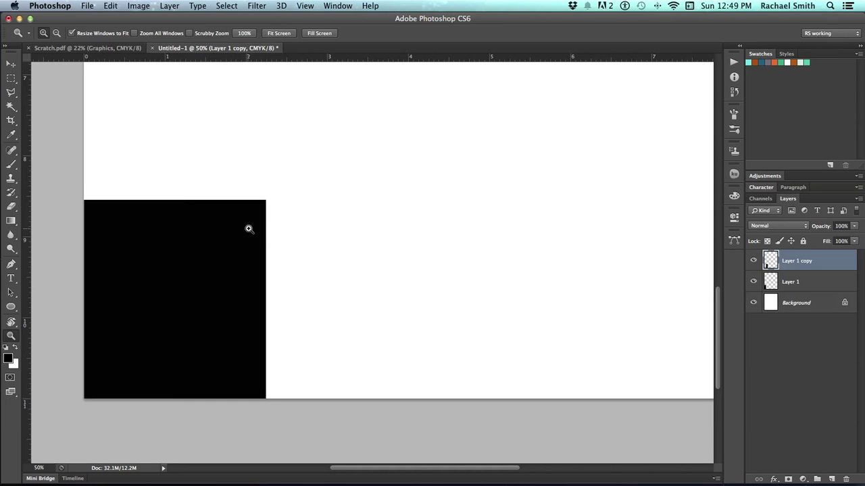
click(308, 5)
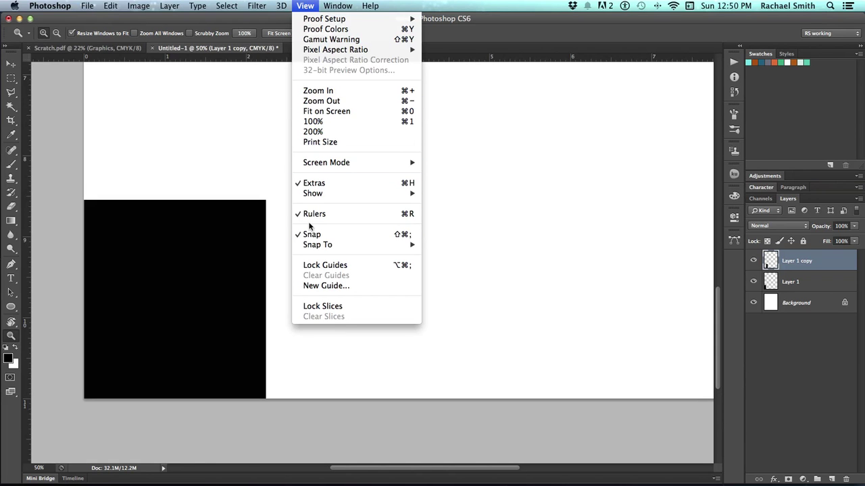
- Nudge the Layer 1 copy rectangle right, leaving a thin white gap beside the original
click(306, 5)
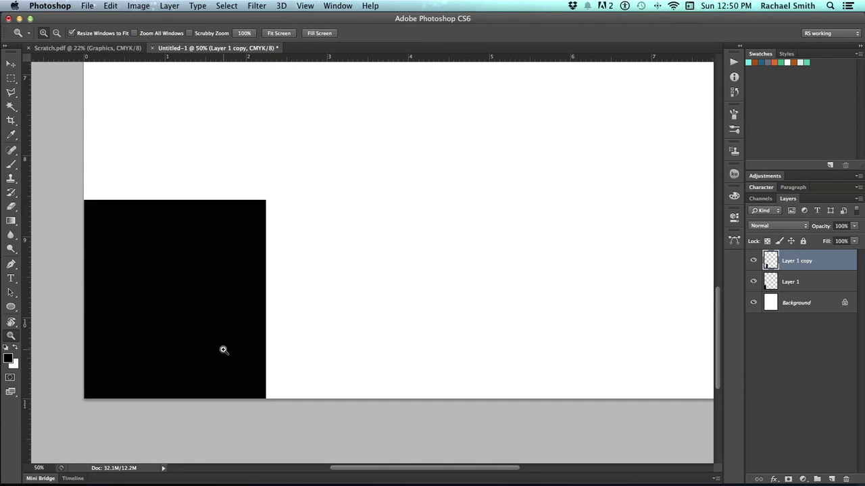
mouse_move(224, 343)
mouse_down()
mouse_move(237, 342)
mouse_move(225, 343)
mouse_up()
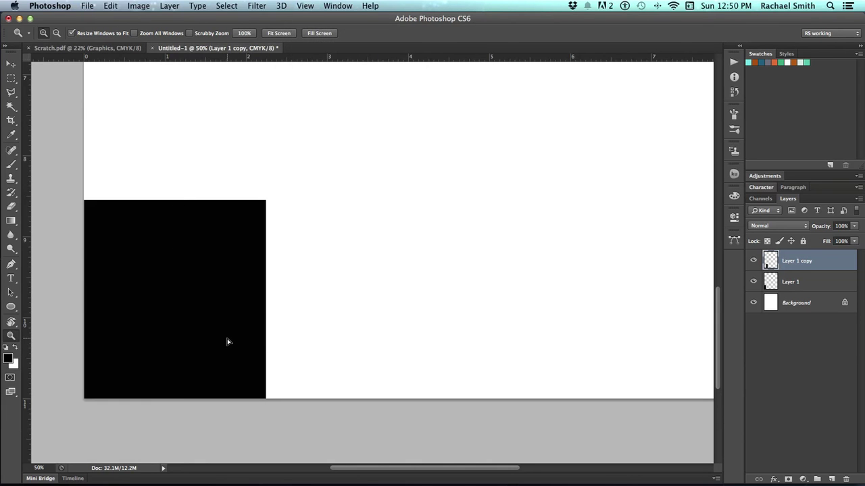
click(179, 326)
click(180, 326)
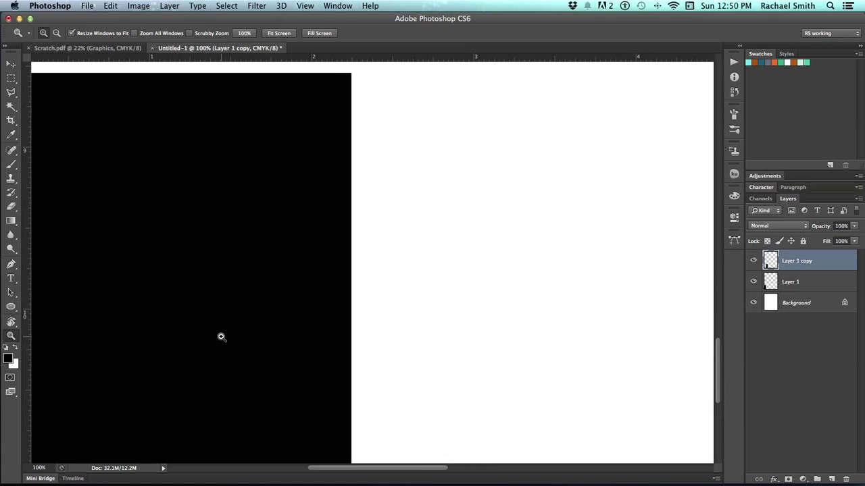
key(Right)
key(Right)
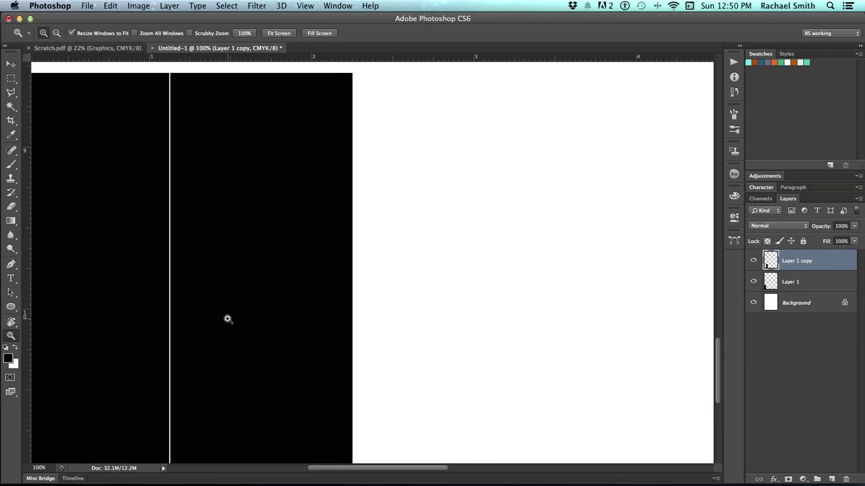
alt+click(238, 313)
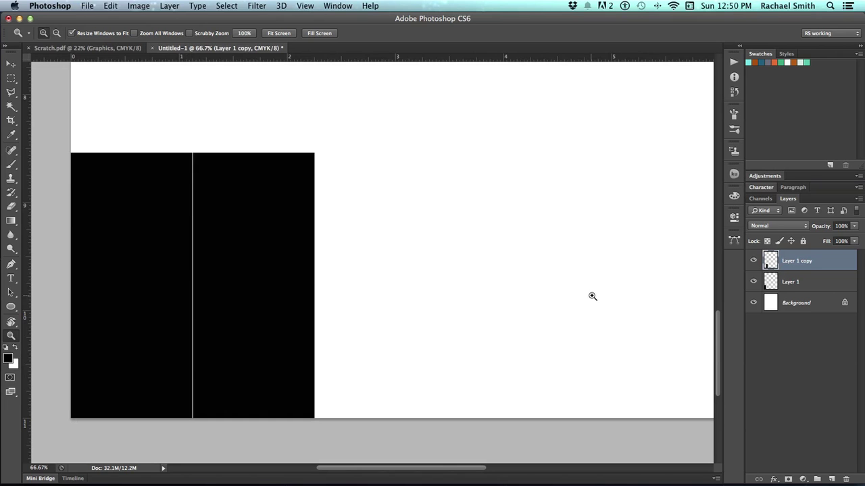
- Duplicate the pair of rectangles to the right with a small gap between them
shift+click(818, 282)
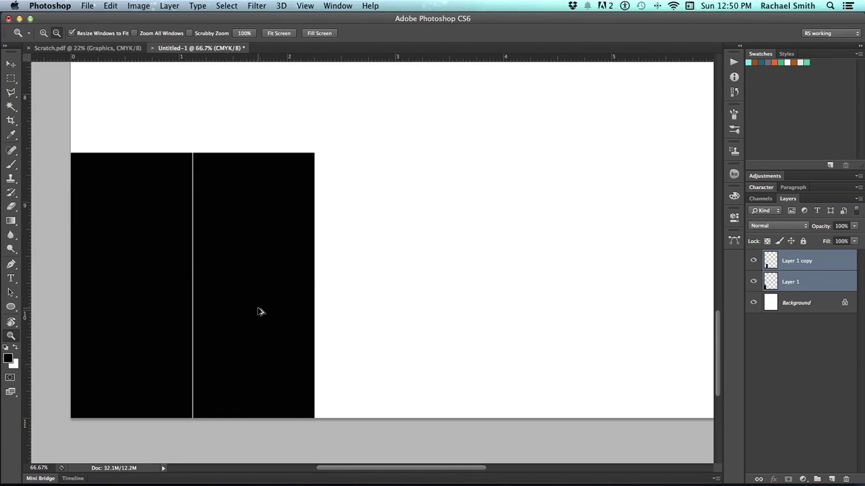
drag(258, 312, 503, 343)
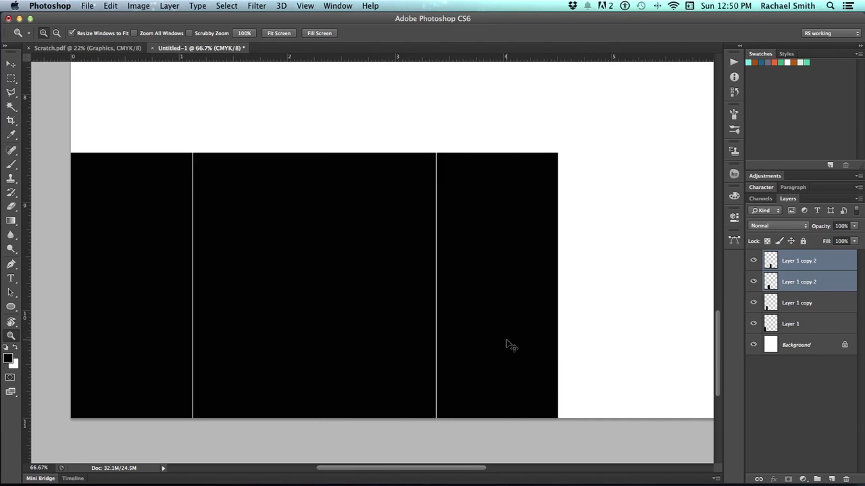
key(Right)
key(Right)
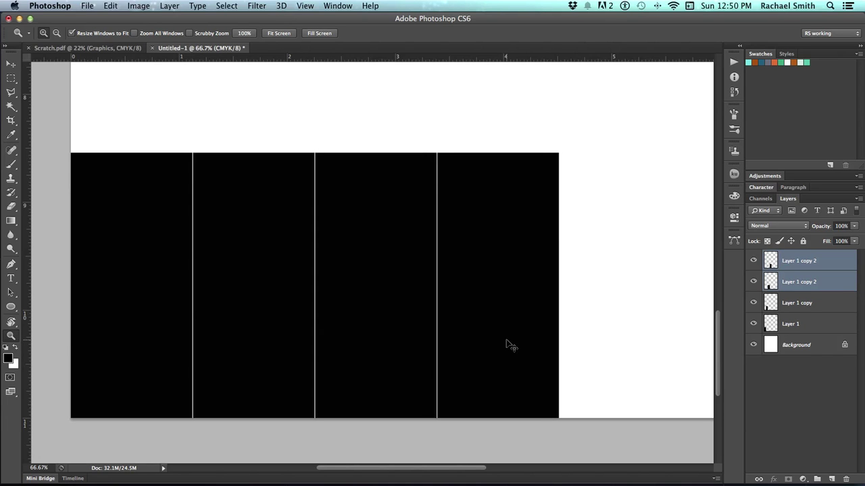
alt+click(506, 339)
alt+click(502, 336)
drag(502, 335, 384, 336)
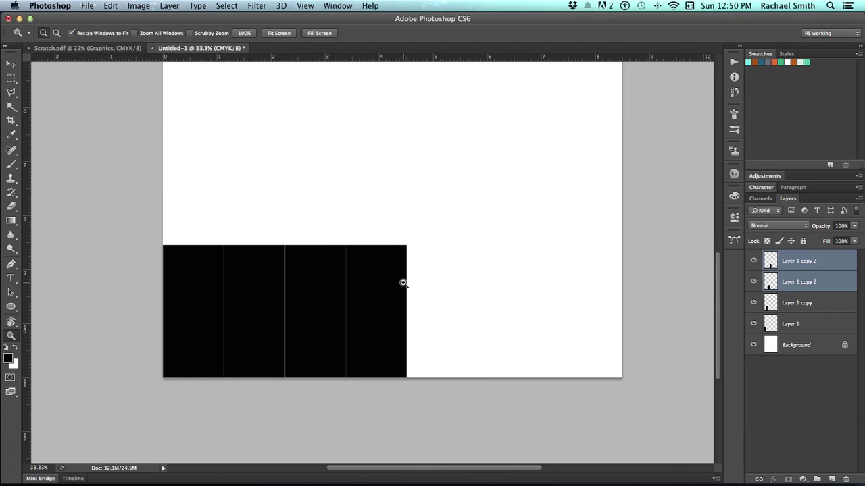
- Duplicate the strips further right and shift them to extend the row to the page's right edge
key(v)
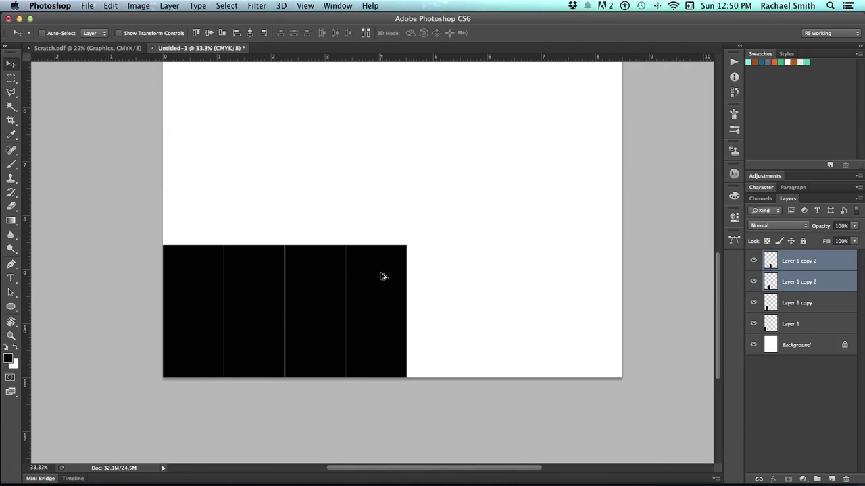
drag(384, 276, 501, 287)
key(z)
click(457, 310)
click(457, 311)
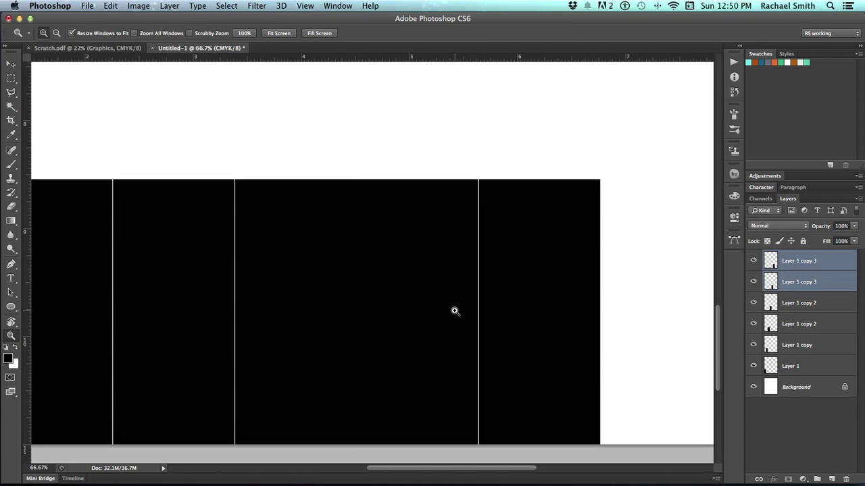
drag(455, 313, 313, 293)
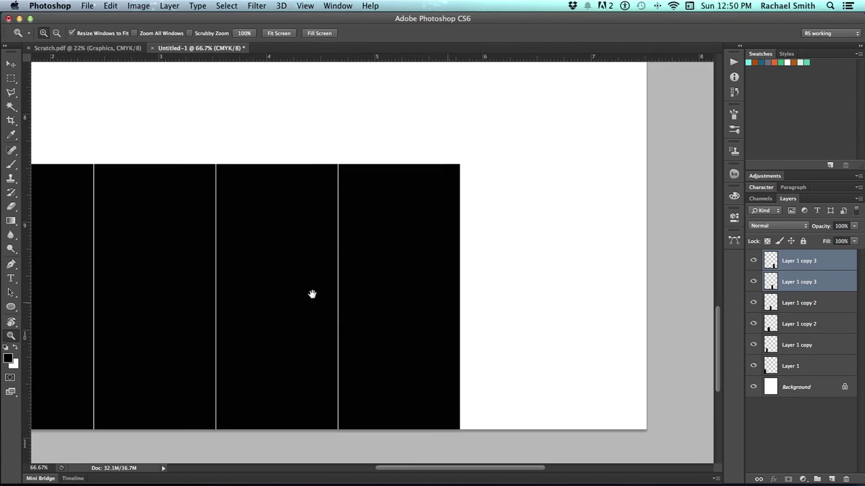
alt+click(511, 307)
alt+click(513, 308)
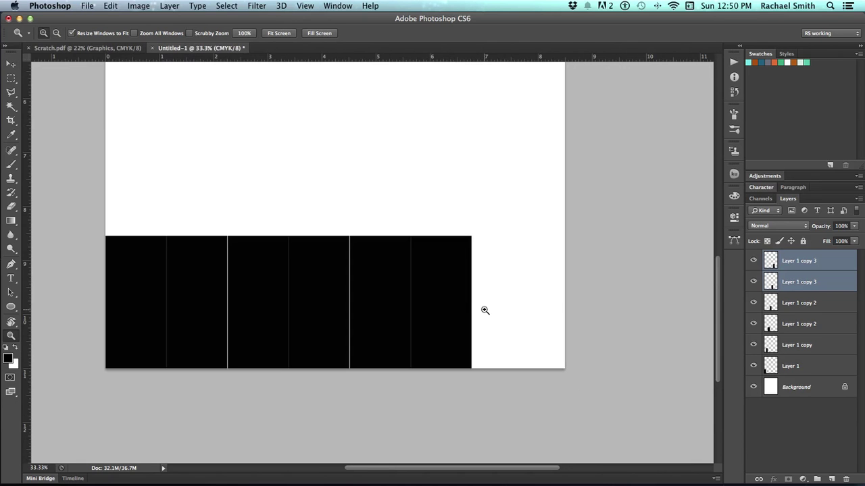
click(420, 311)
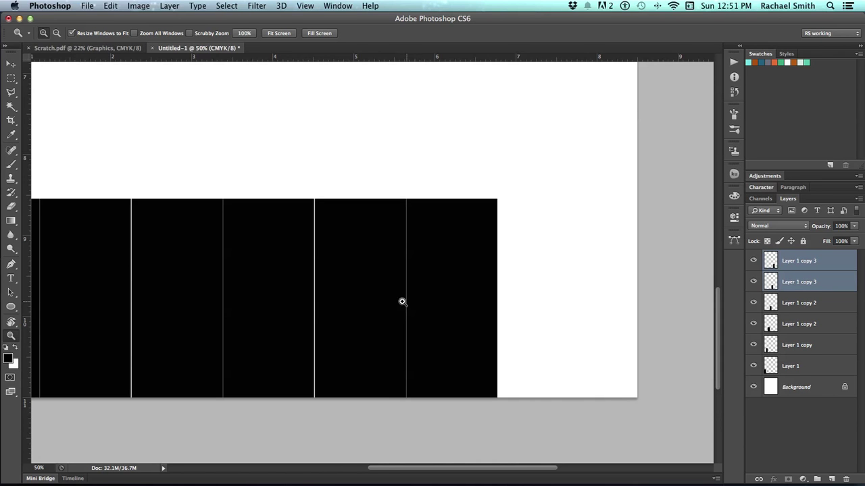
drag(394, 303, 576, 319)
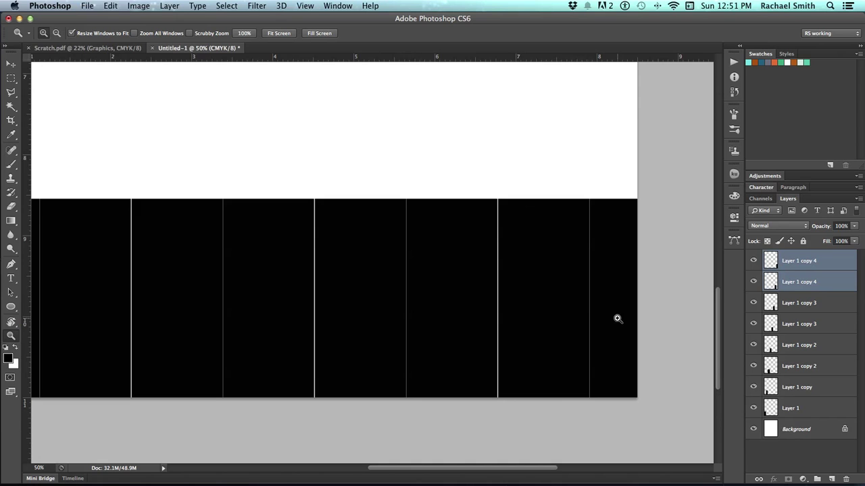
- Select all eight tab layers and scale them to 94.10% width to fit the page
alt+click(600, 312)
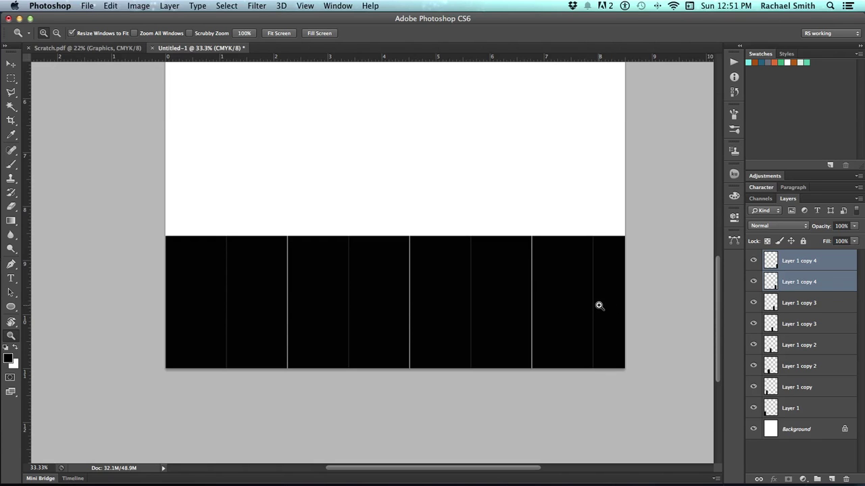
click(800, 303)
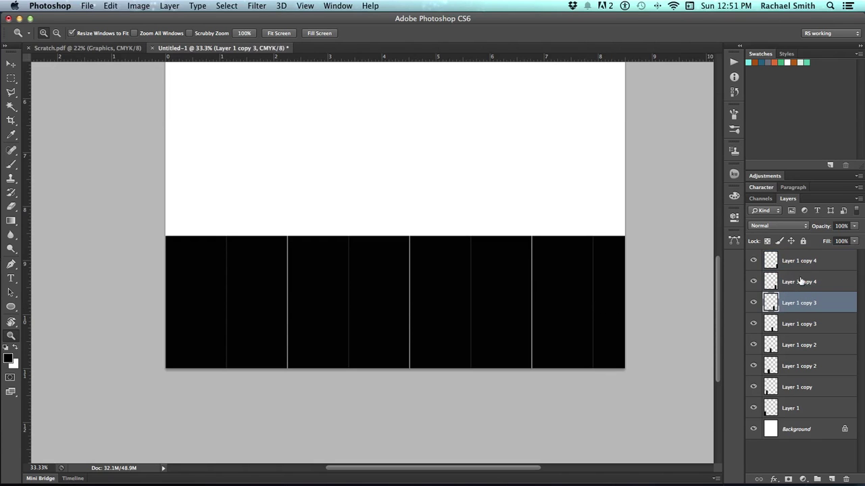
click(799, 266)
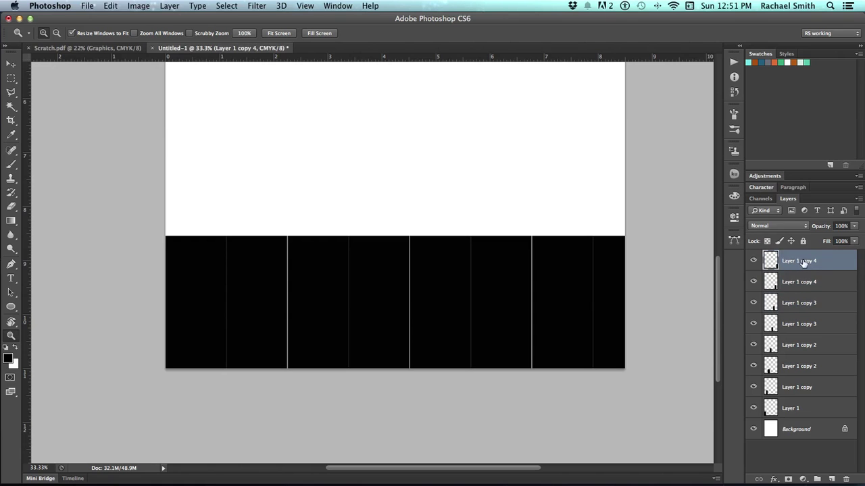
shift+click(806, 409)
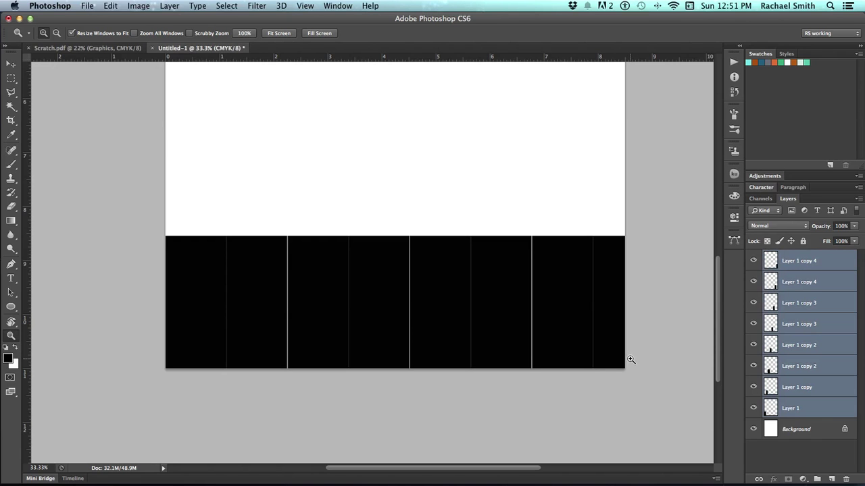
key(v)
key(ctrl+t)
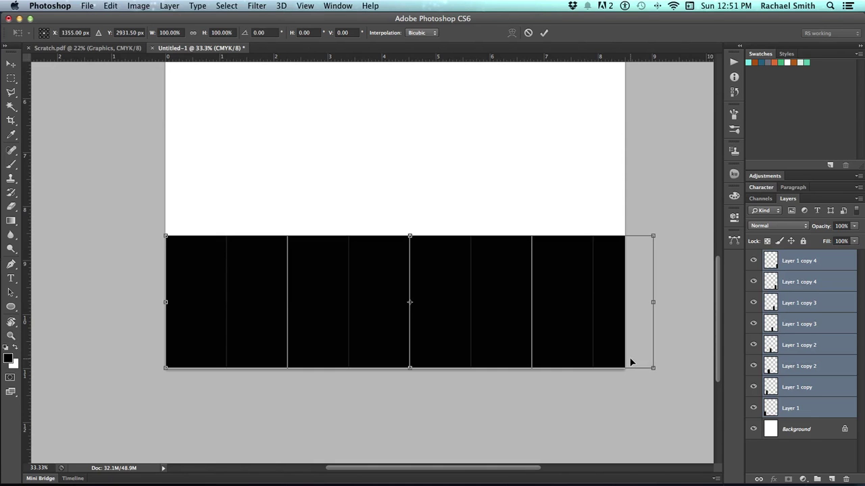
drag(654, 302, 626, 303)
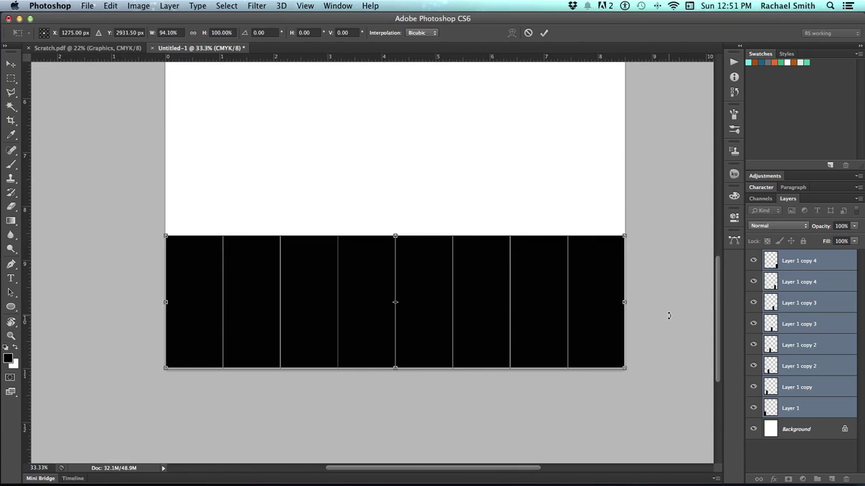
key(Return)
key(z)
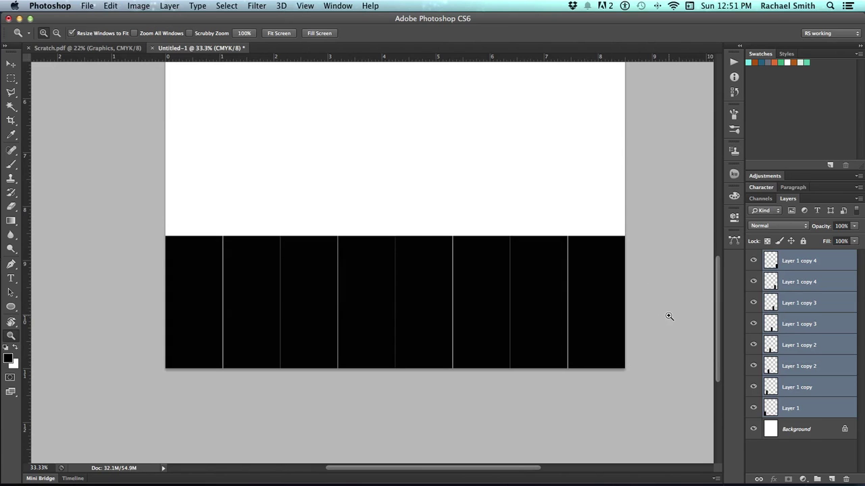
click(398, 286)
- Merge the eight tab layers into Layer 1 copy 4 and set its opacity to 24%
drag(406, 329, 416, 296)
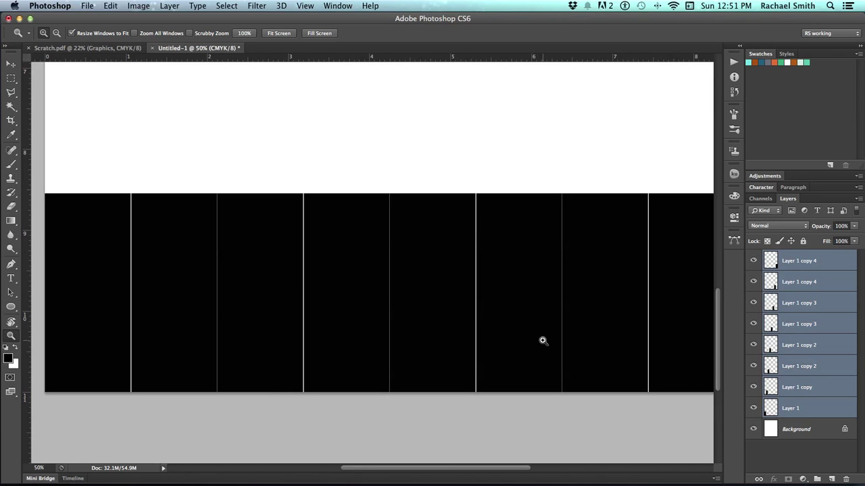
right_click(810, 284)
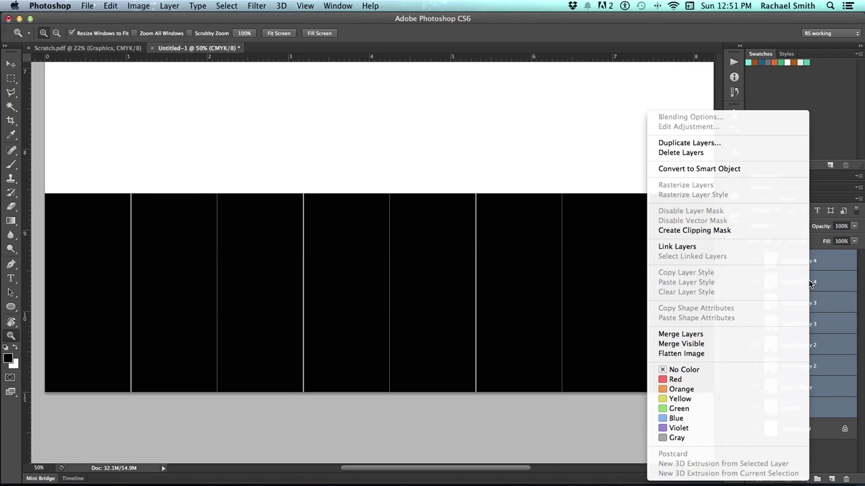
click(724, 335)
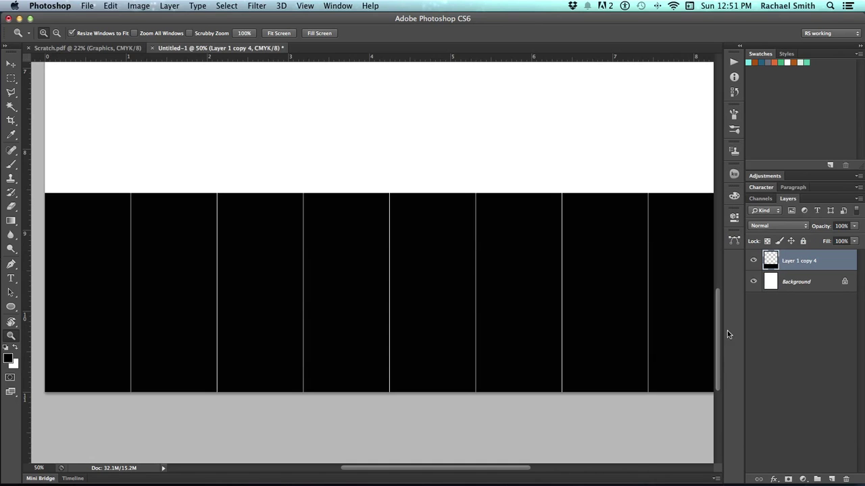
click(853, 226)
drag(854, 238, 816, 244)
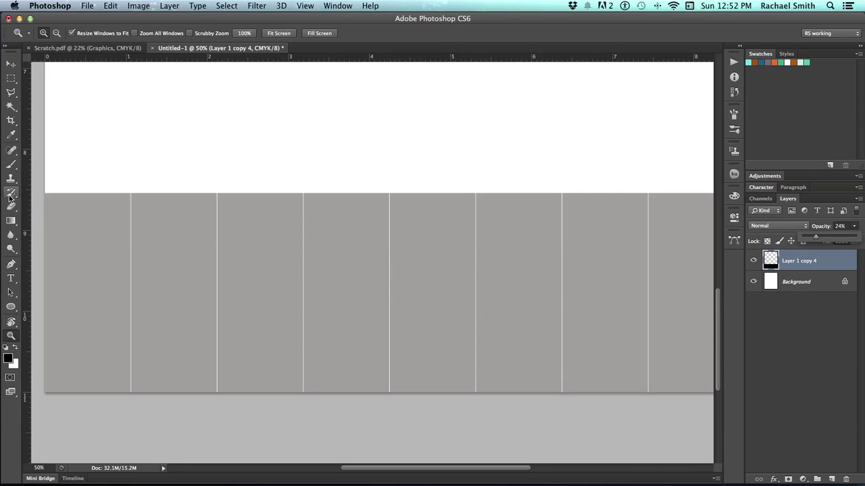
- Set the Pen tool to Shape mode with no fill and a 1 pt black dotted stroke
click(11, 265)
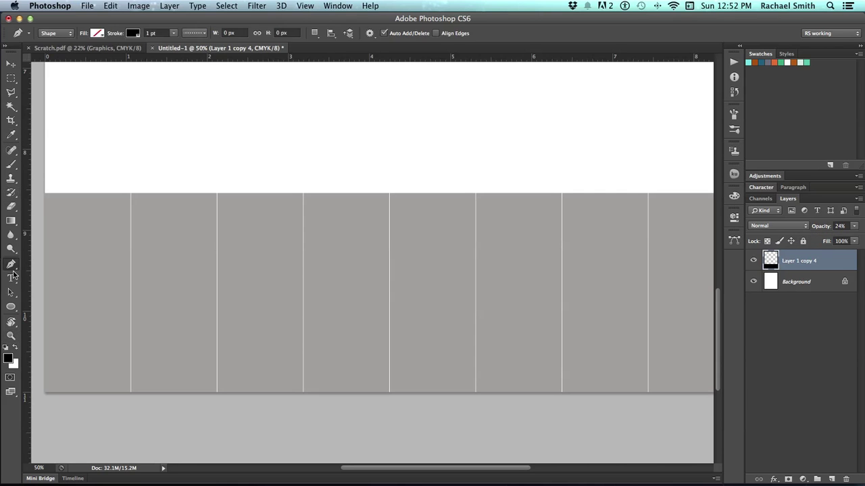
click(52, 33)
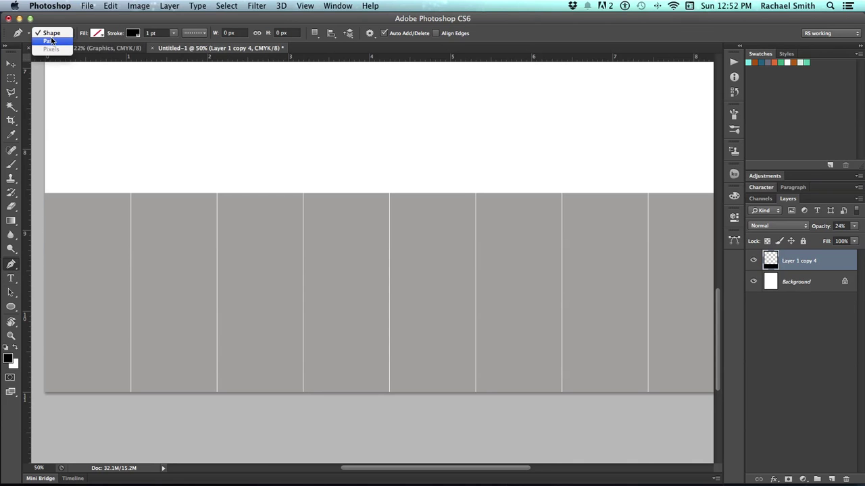
click(53, 33)
click(97, 33)
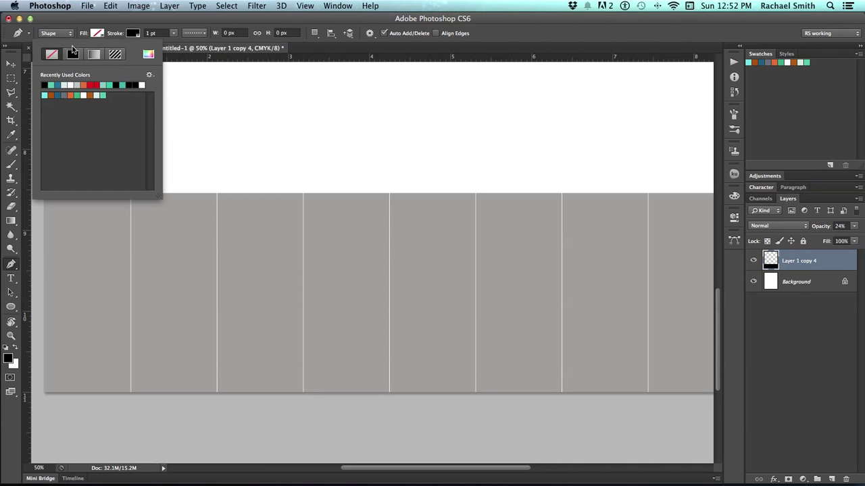
click(134, 33)
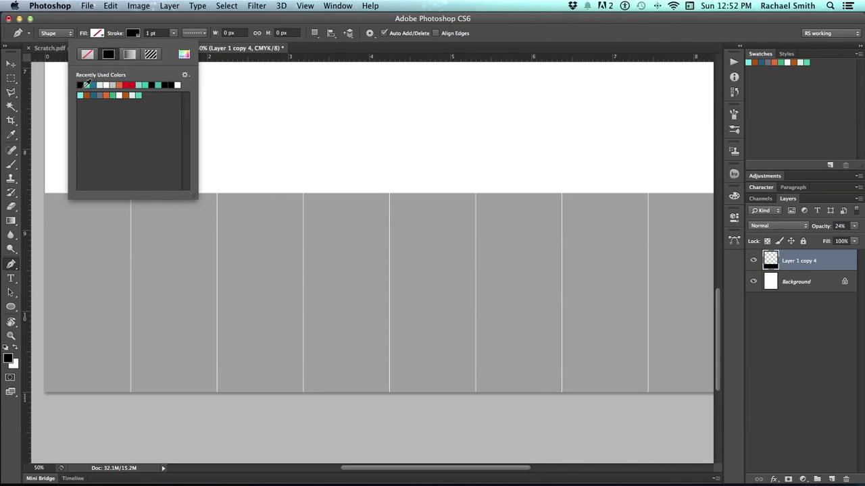
click(162, 32)
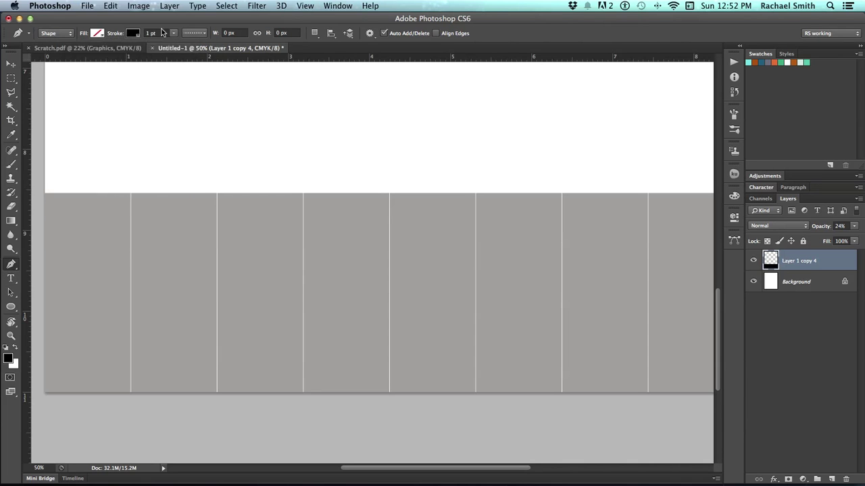
click(161, 32)
text(4)
click(196, 35)
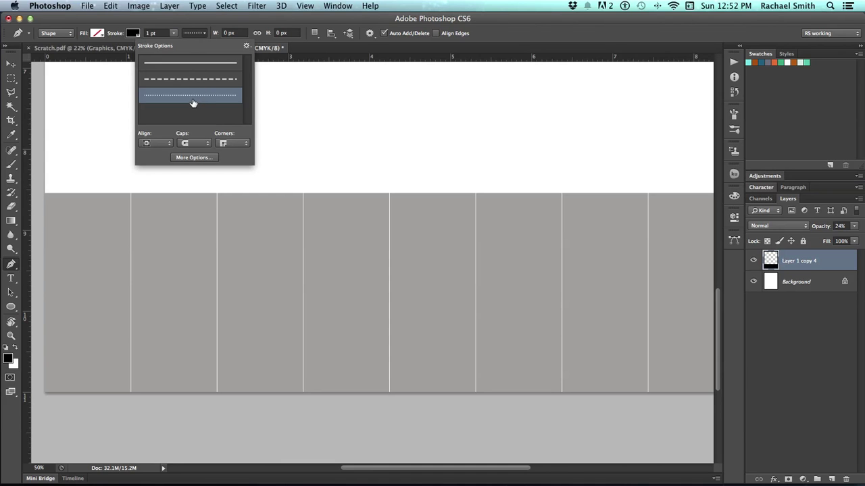
click(308, 52)
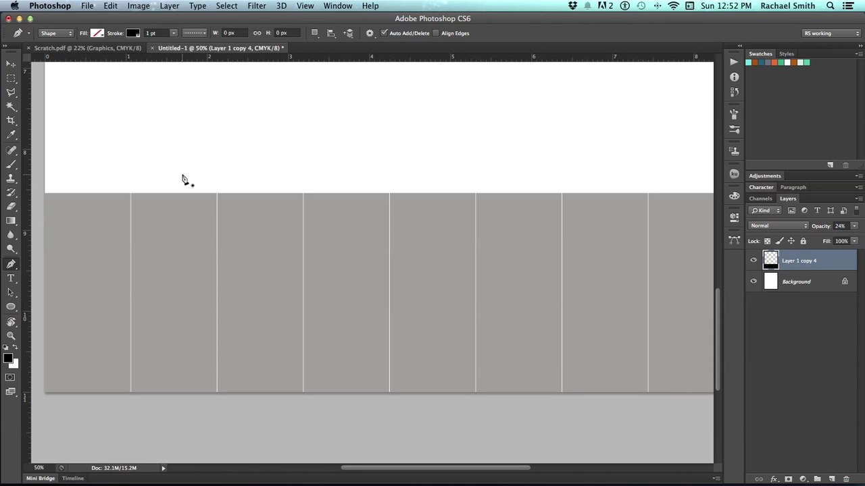
- Draw a vertical dotted cut line down the gap after the first tab and inspect it close up
click(131, 194)
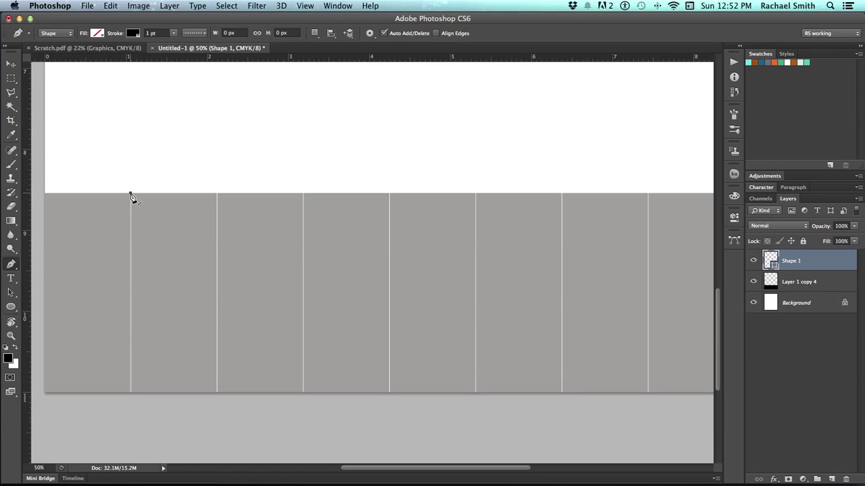
click(131, 393)
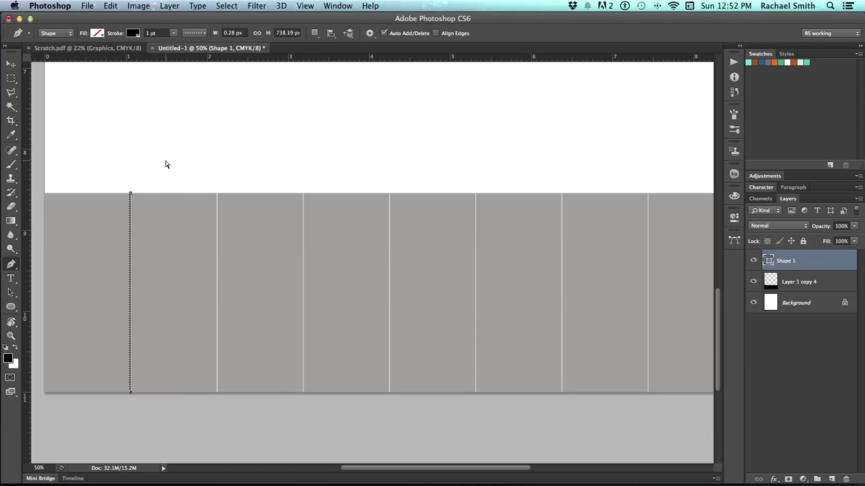
key(Escape)
key(z)
click(110, 277)
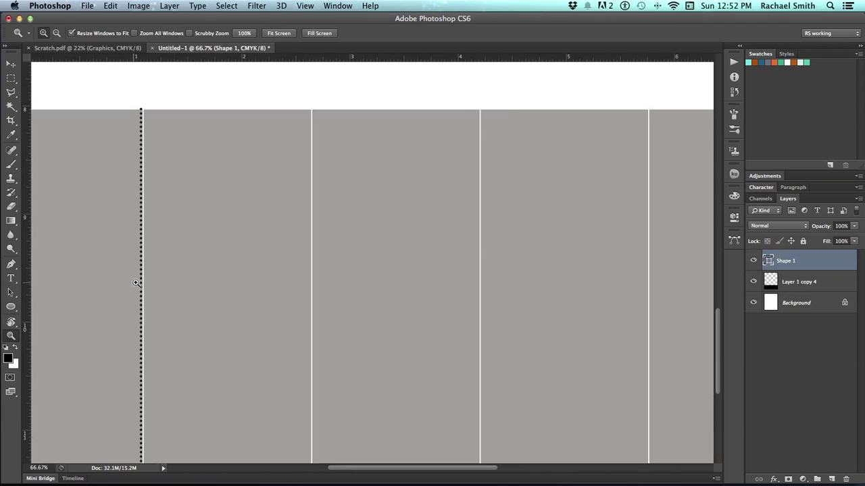
drag(142, 284, 173, 238)
scroll(172, 238, left, 2)
scroll(182, 236, down, 3)
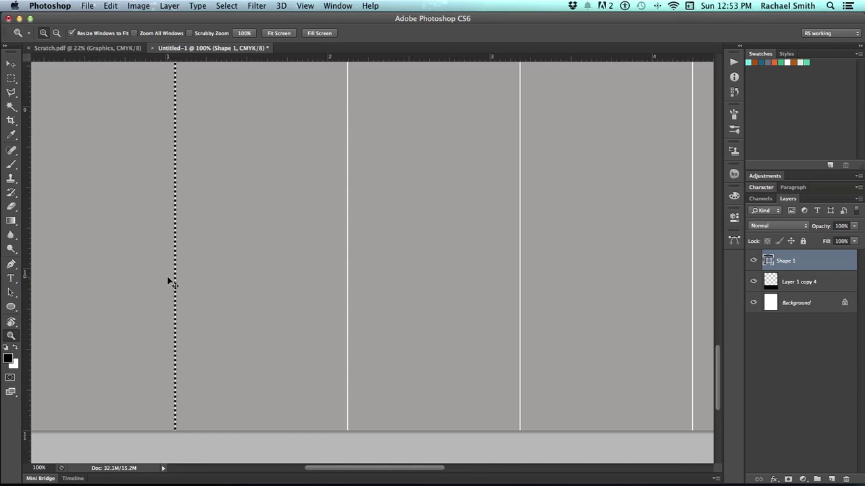
alt+click(233, 268)
alt+click(234, 268)
drag(248, 267, 217, 279)
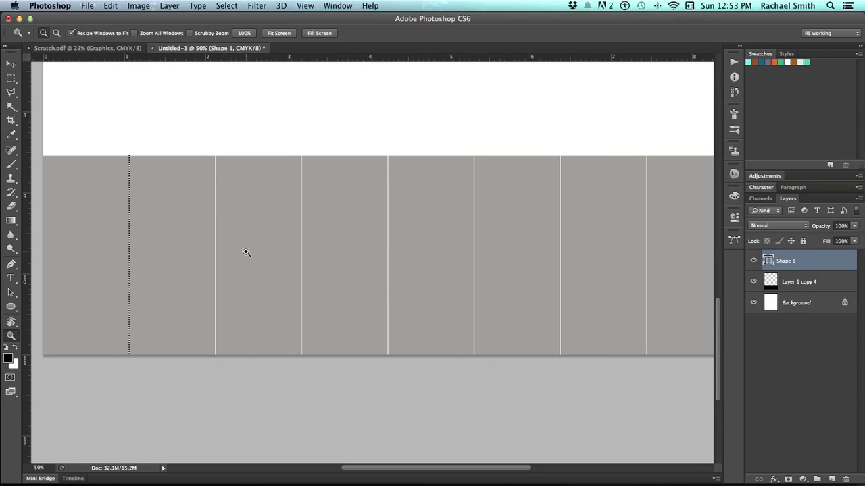
- Duplicate the dotted line layer into further Shape 1 copies
scroll(395, 255, right, 5)
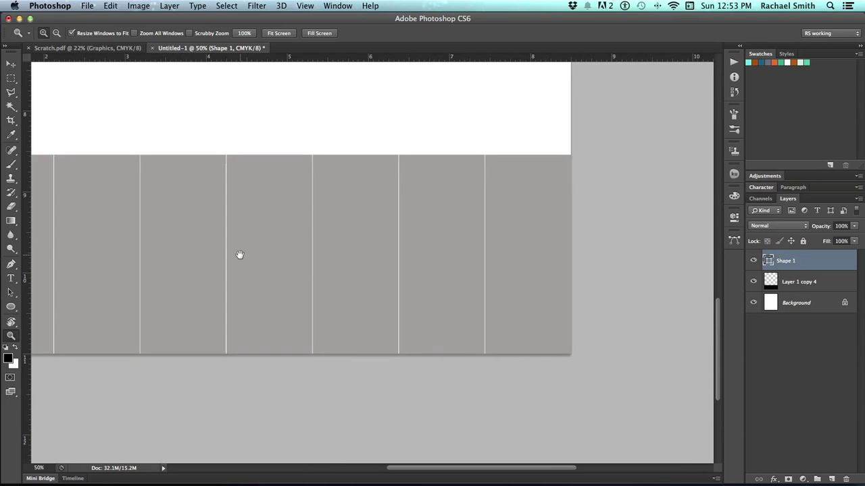
drag(285, 255, 466, 261)
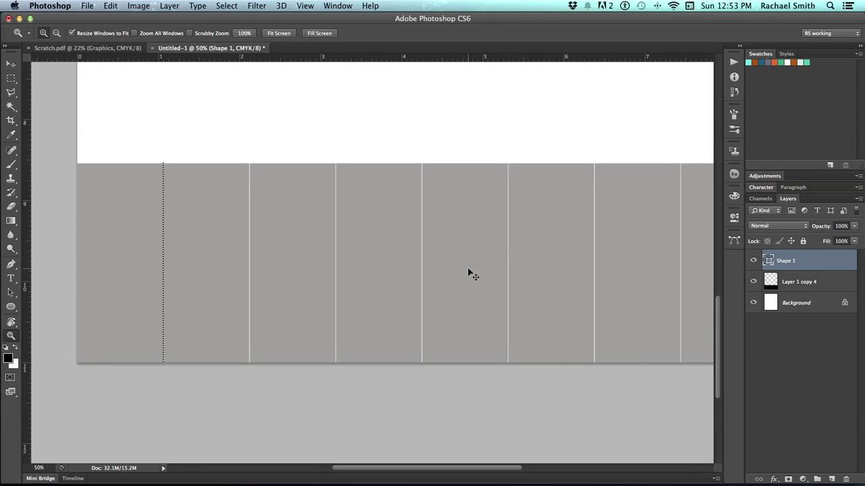
key(super+j)
key(super+j)
key(super+j)
key(super+j)
key(super+j)
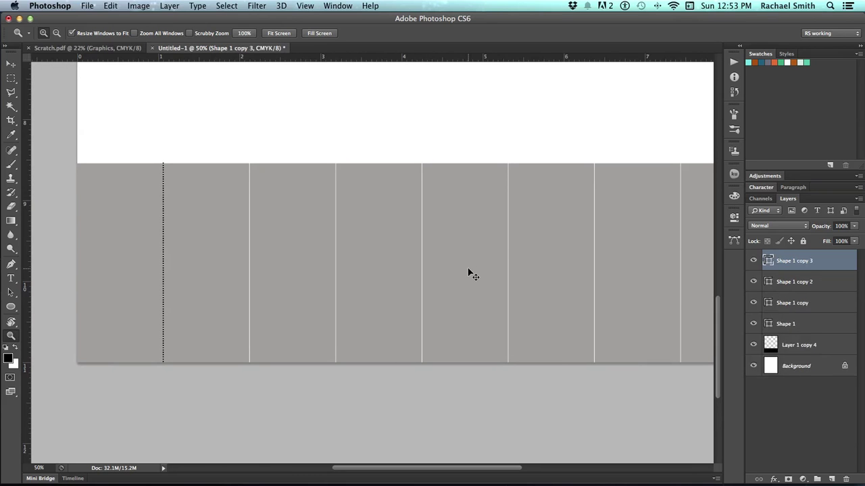
key(super+j)
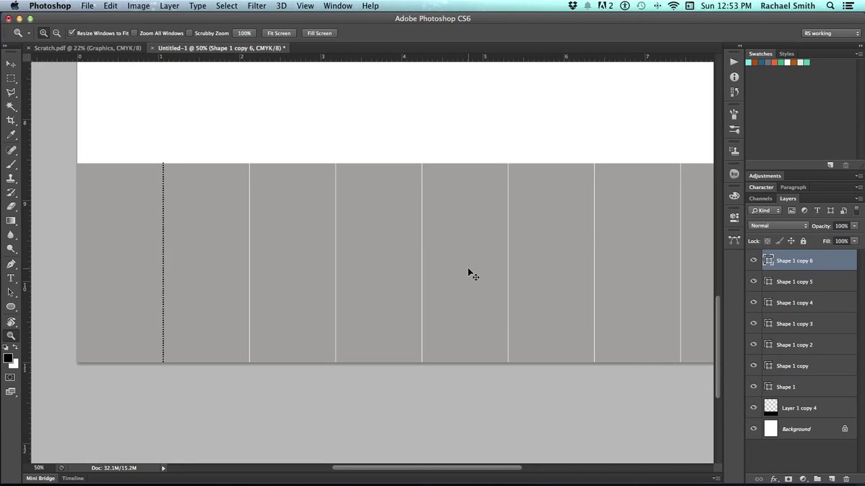
drag(468, 270, 344, 274)
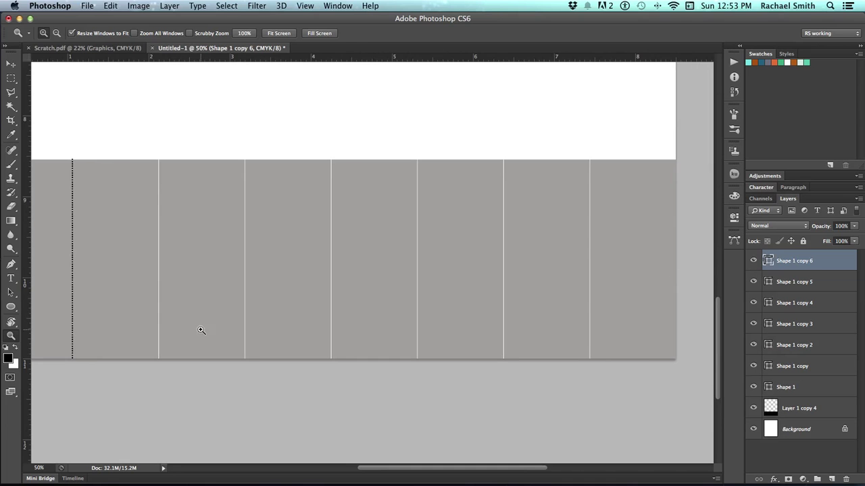
- Place a vertical guide near 5.15 in and check the line's alignment at 200%
key(v)
drag(27, 236, 583, 296)
key(z)
drag(593, 262, 525, 258)
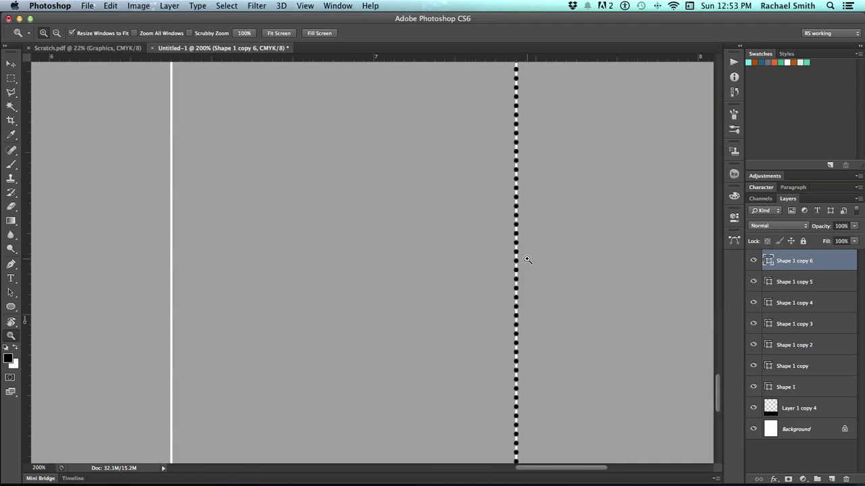
key(super+0)
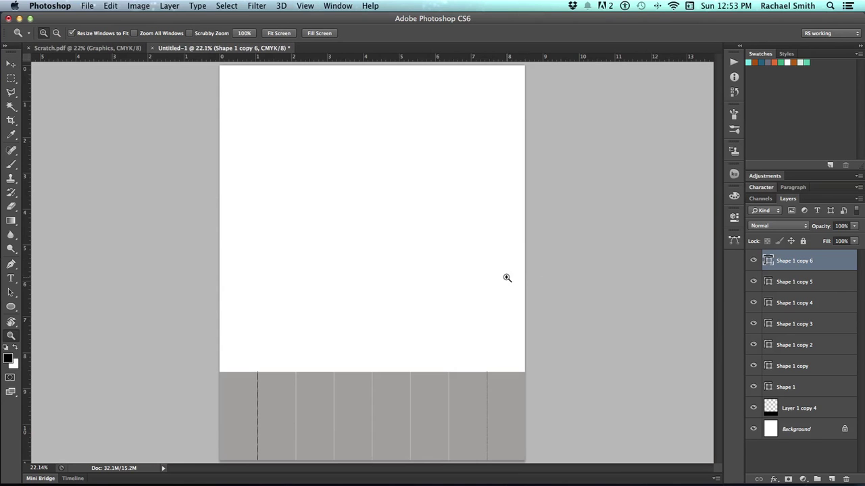
click(452, 338)
drag(448, 386, 446, 299)
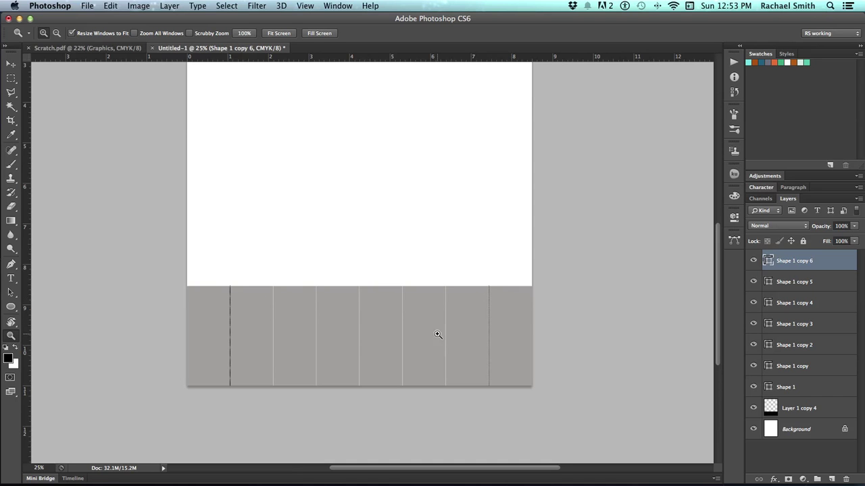
- Distribute the seven divider lines, Shape 1 through Shape 1 copy 6, by horizontal centers
click(794, 389)
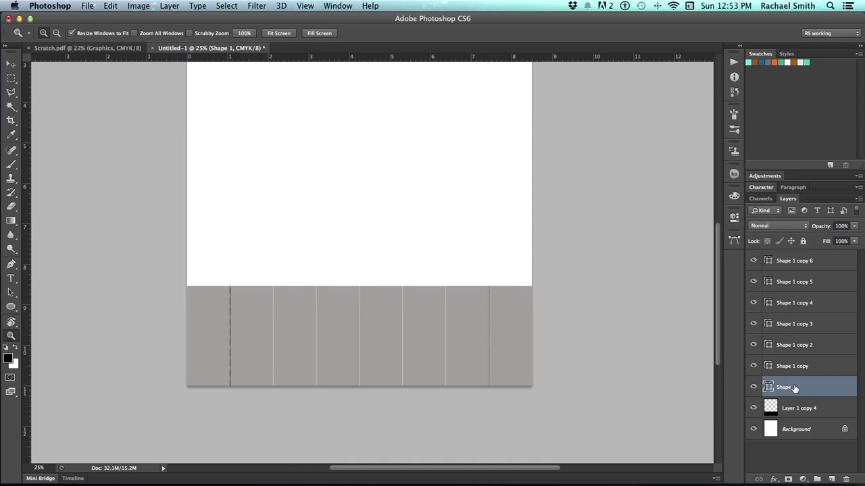
shift+click(817, 261)
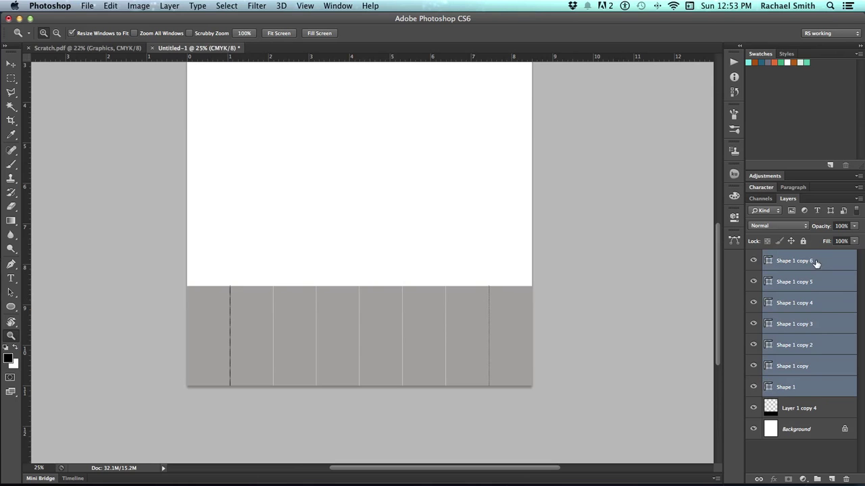
click(9, 67)
click(8, 67)
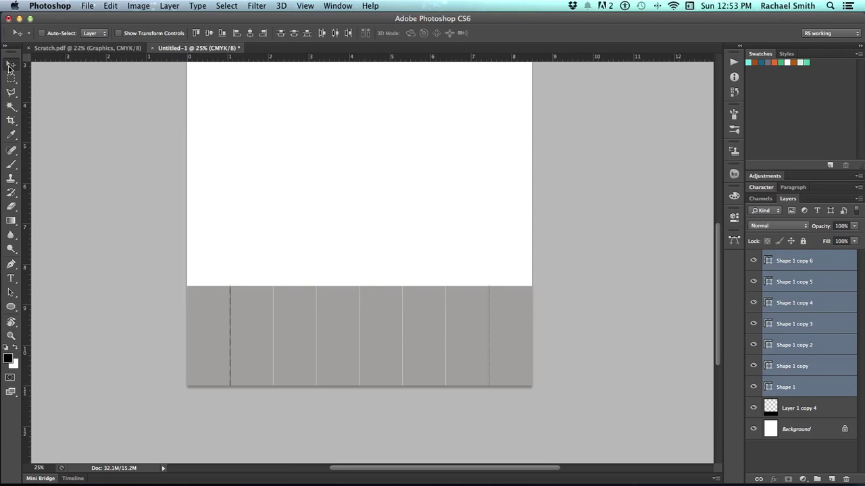
click(336, 34)
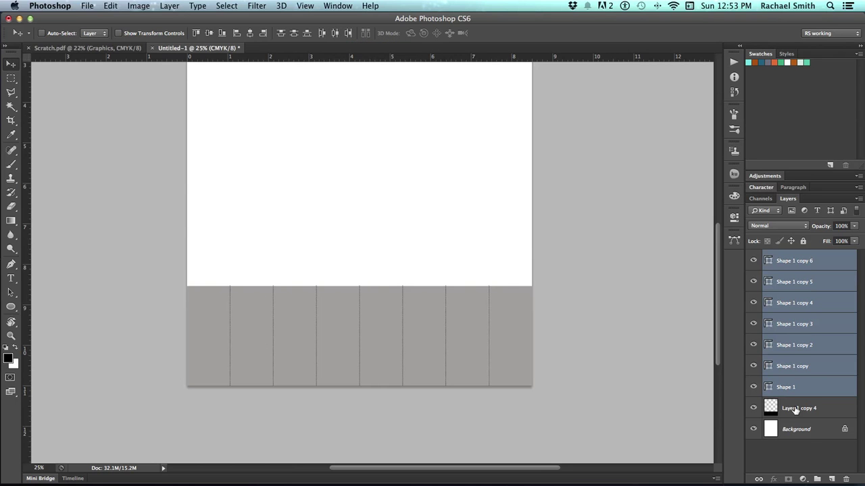
- Delete the gray band layer Layer 1 copy 4, confirming with Yes
click(820, 409)
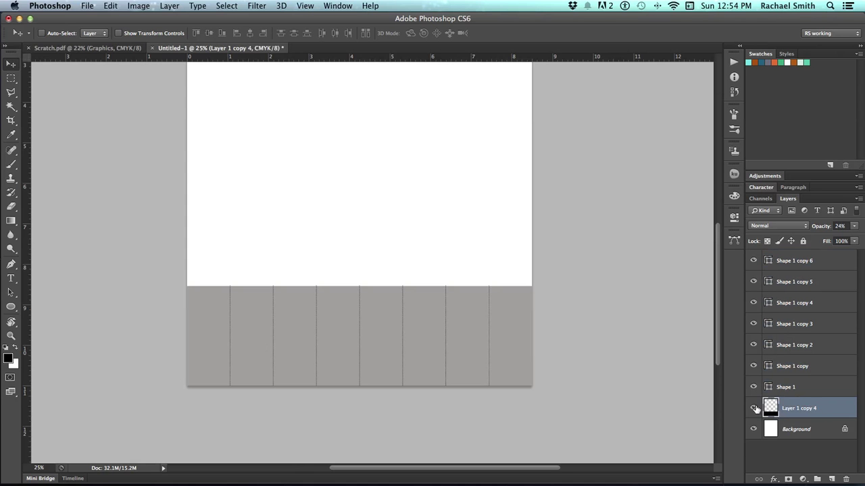
click(754, 409)
click(754, 409)
click(846, 478)
click(513, 181)
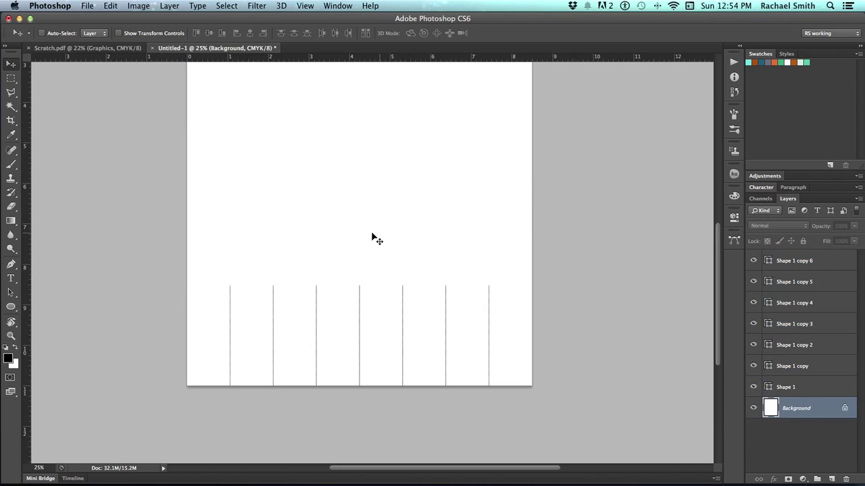
key(z)
click(374, 285)
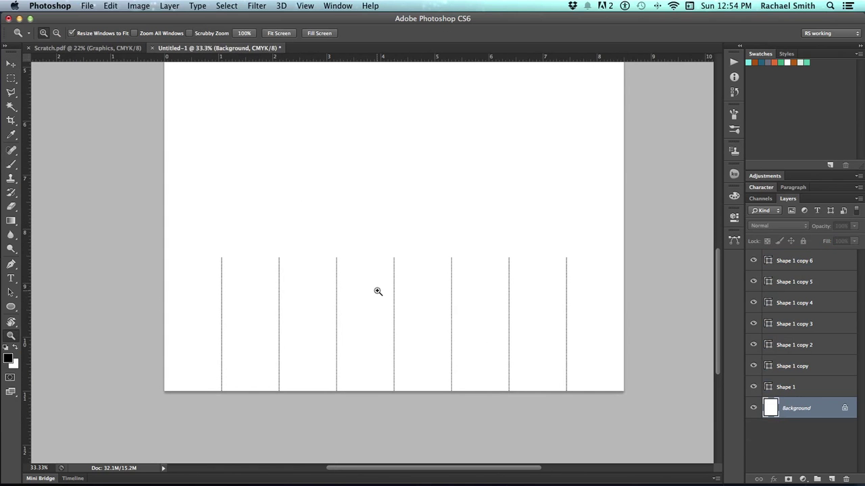
- Draw Shape 2 with the Pen, a line from the page's left edge to its right edge along the tab tops
click(377, 293)
mouse_move(485, 289)
mouse_down()
mouse_move(444, 284)
mouse_move(490, 296)
mouse_up()
key(p)
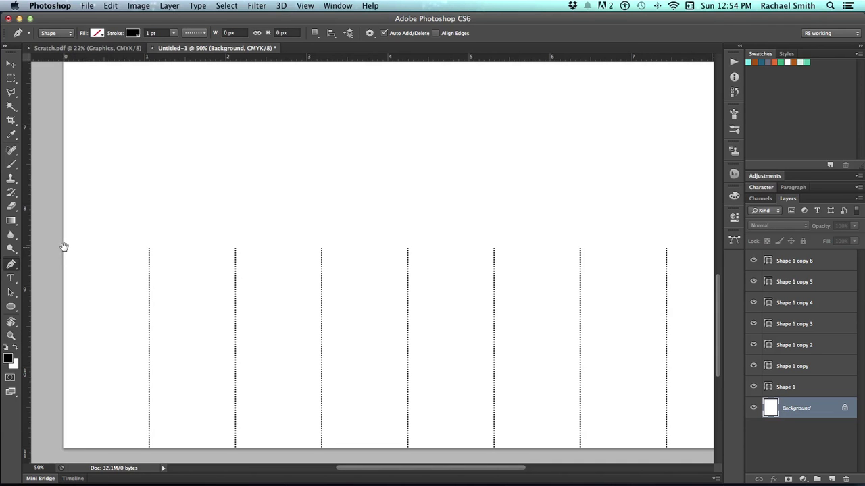
drag(65, 247, 80, 245)
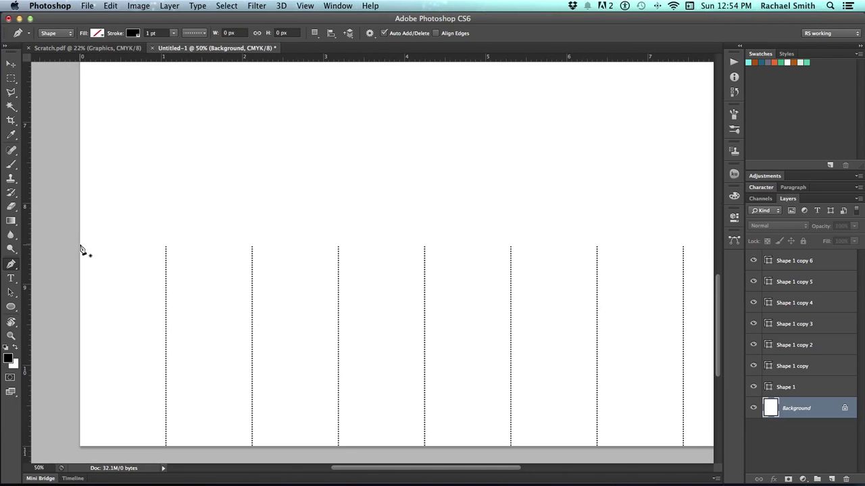
click(81, 250)
scroll(261, 261, right, 8)
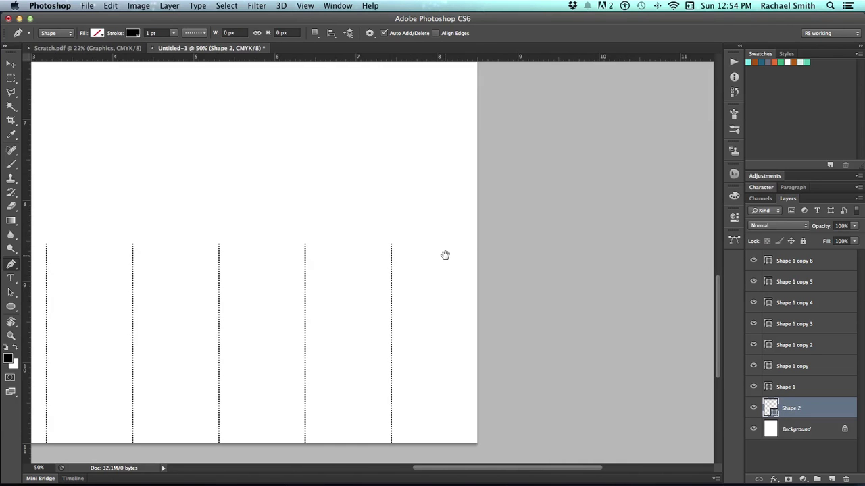
click(480, 245)
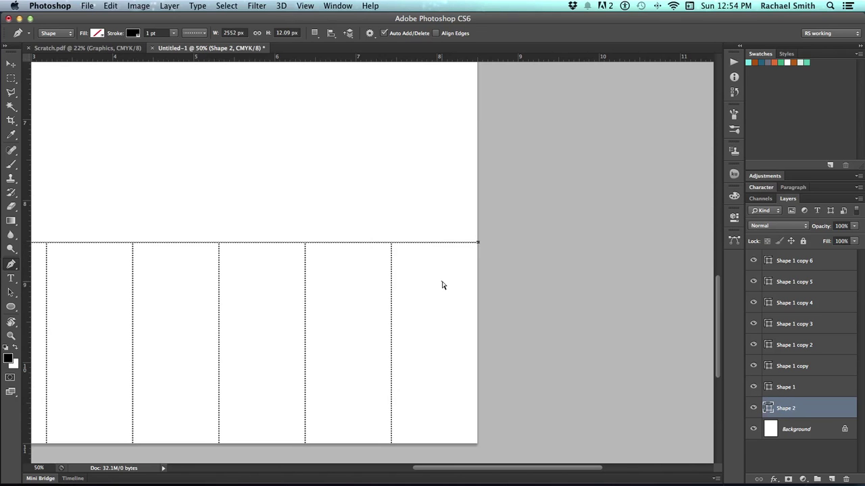
scroll(473, 270, left, 2)
key(z)
click(446, 246)
click(447, 249)
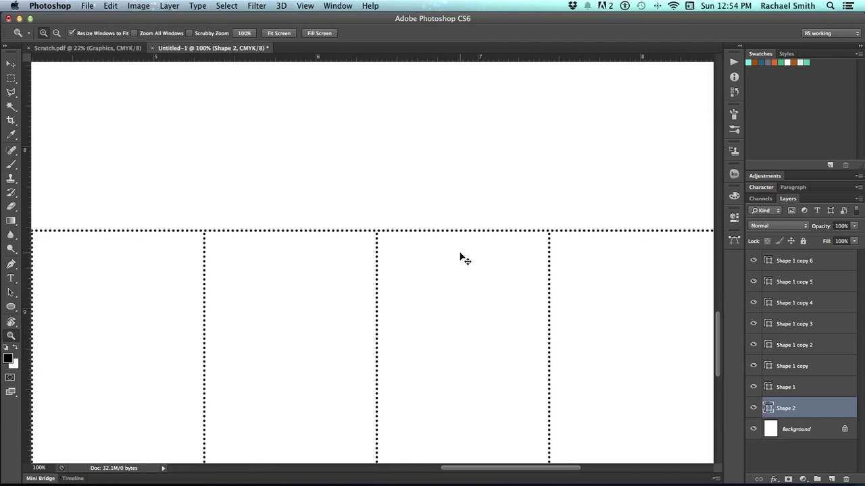
alt+click(423, 261)
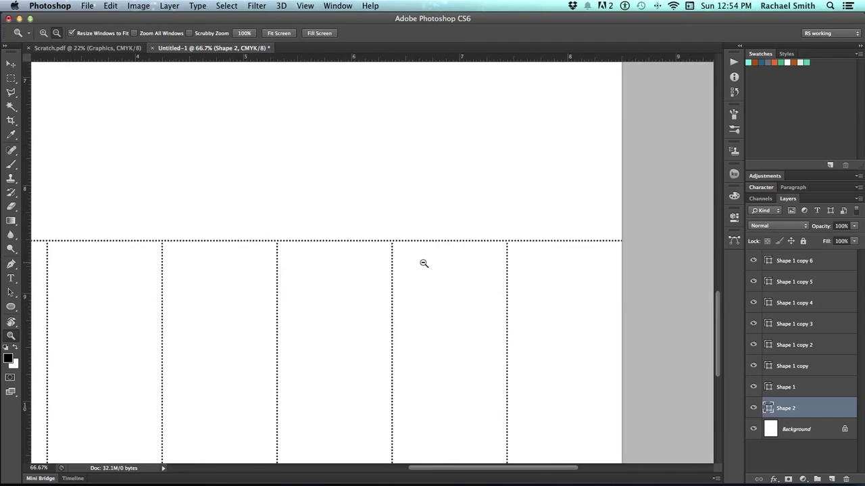
alt+click(420, 265)
alt+click(420, 266)
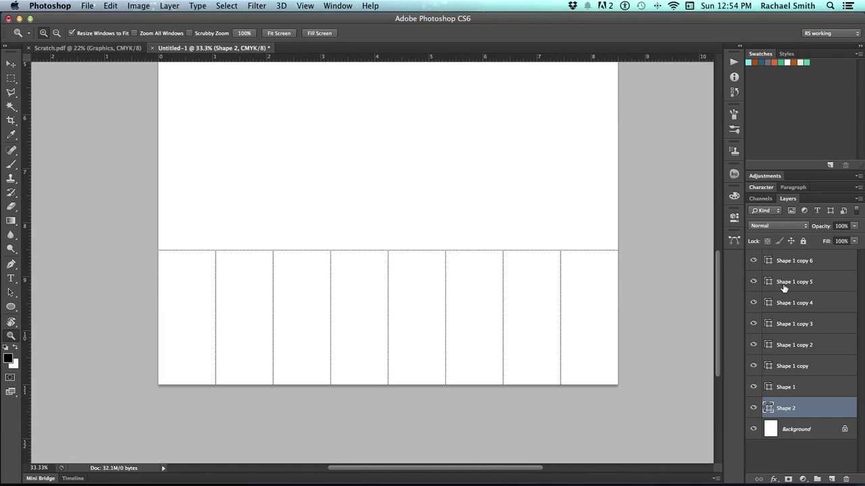
- Select all eight line layers and give their strokes a teal colour at 2 pt
shift+click(820, 265)
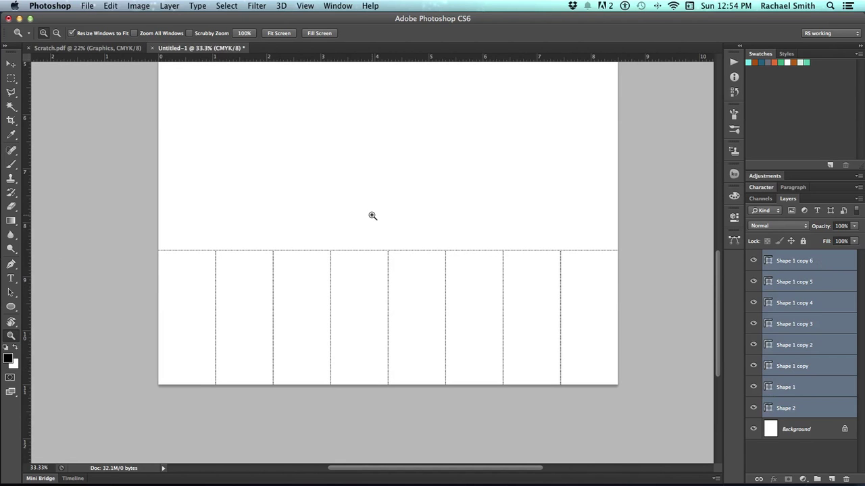
click(10, 267)
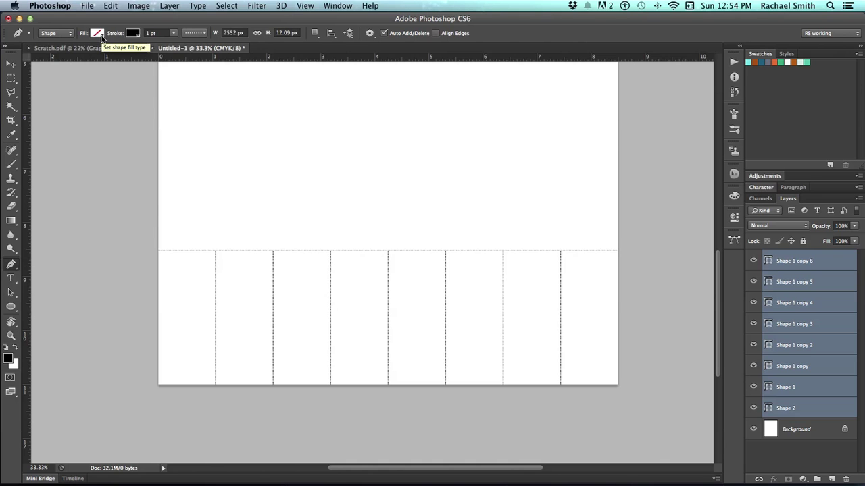
click(132, 35)
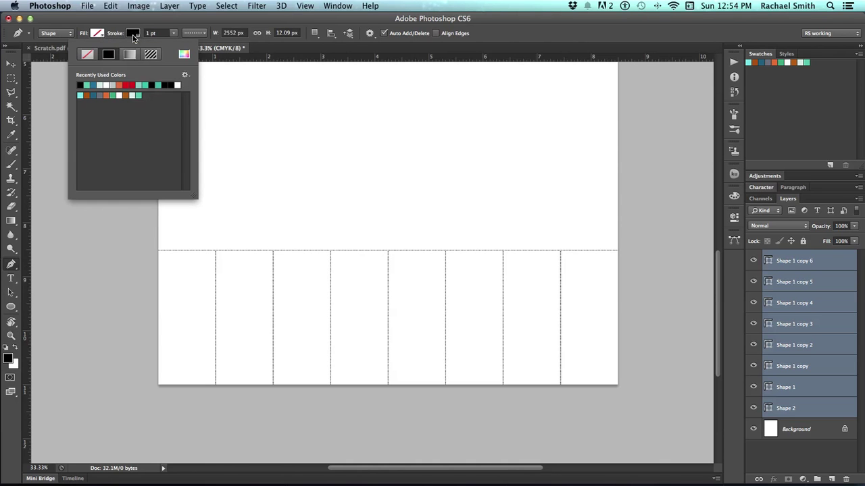
click(145, 85)
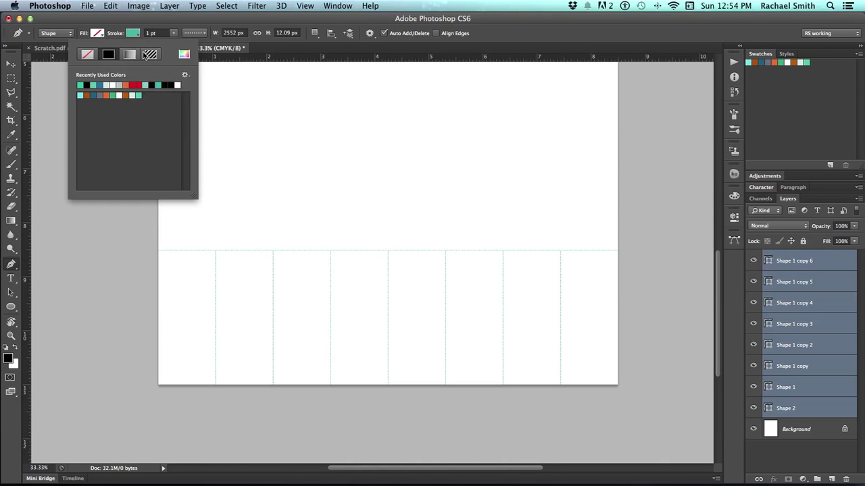
click(154, 32)
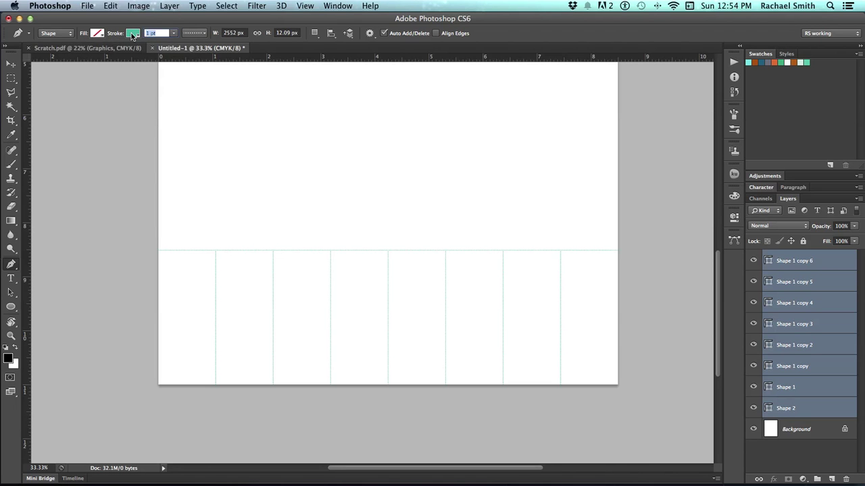
text(2)
key(Return)
- Change the line strokes to dashed, 1 pt wide and black
click(194, 33)
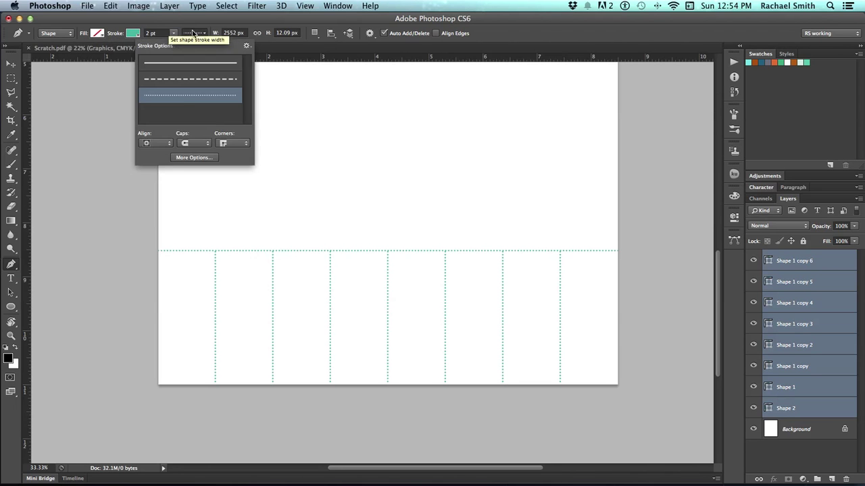
click(193, 81)
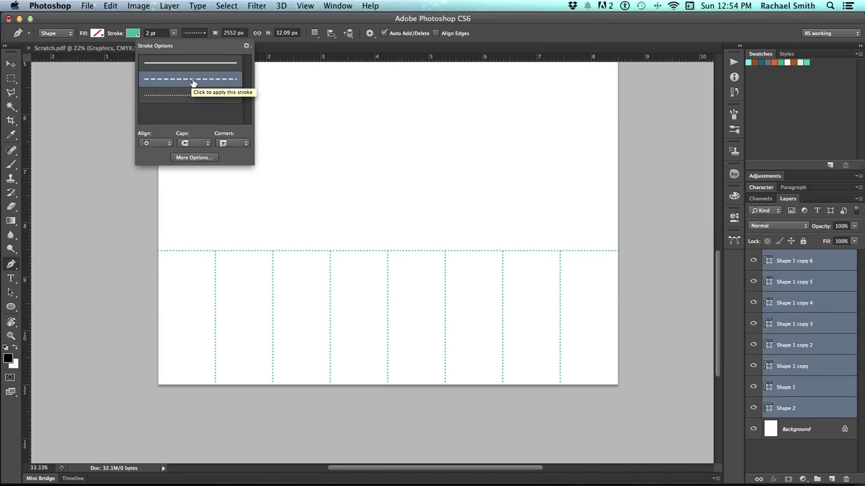
double_click(158, 33)
text(1)
key(Return)
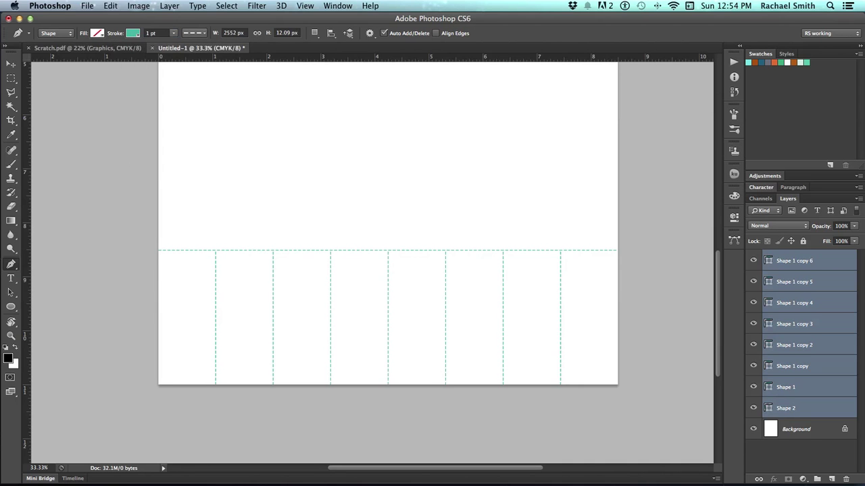
click(131, 34)
click(166, 84)
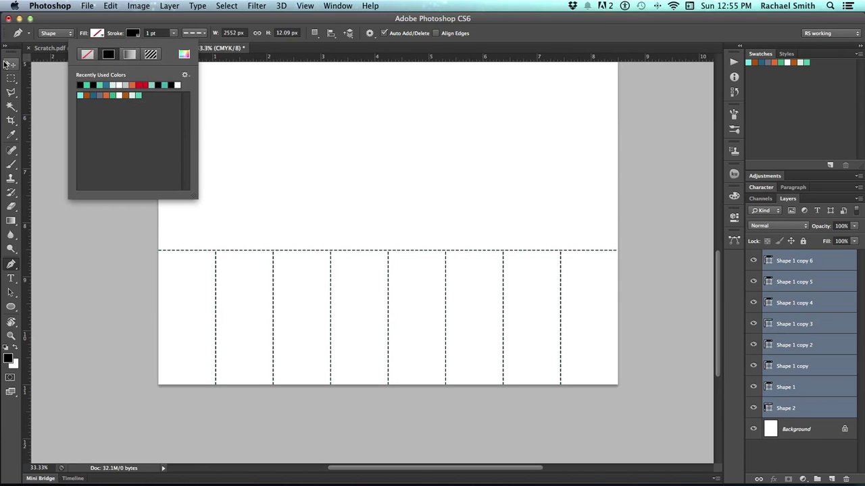
click(11, 64)
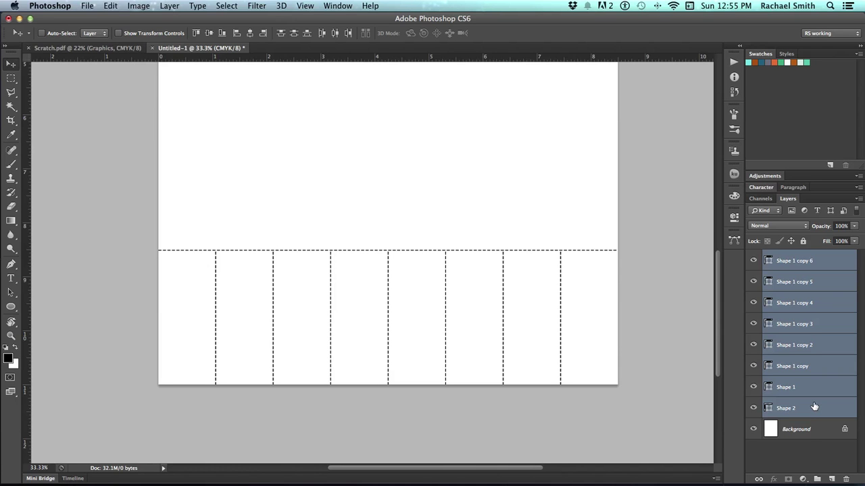
- Group the eight dashed-line layers and rename the group 'Lines – OK to print'
click(818, 480)
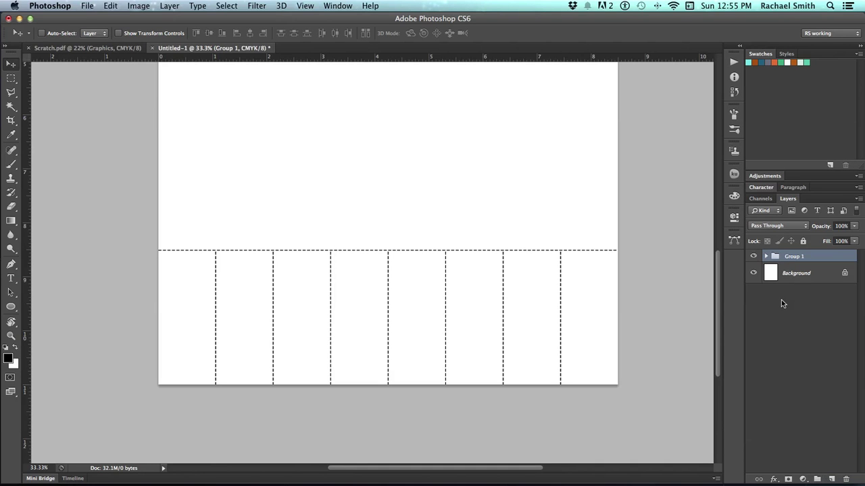
double_click(795, 256)
text(Lines - OK to print)
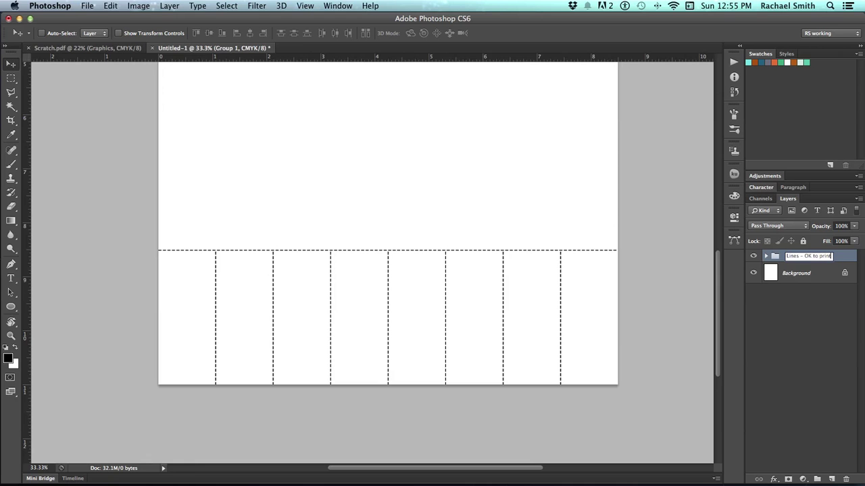
key(Return)
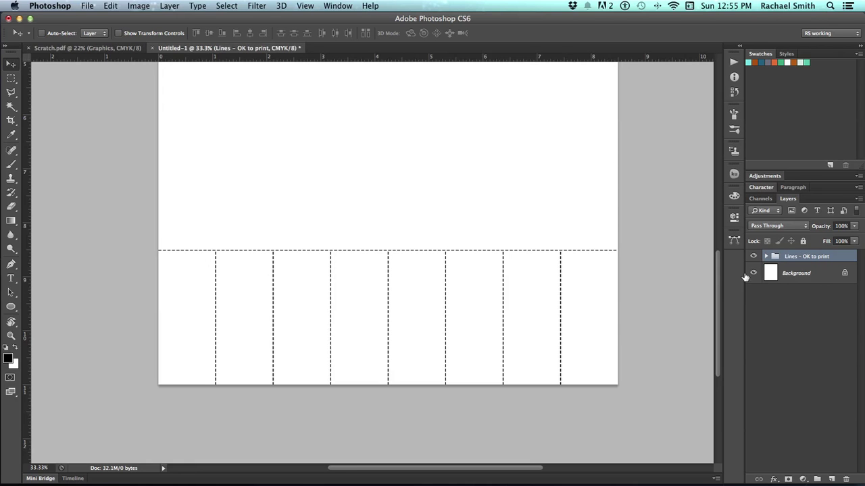
drag(536, 264, 543, 289)
- Keep the rulers measuring in inches and bring the top of the page into view
drag(479, 277, 440, 382)
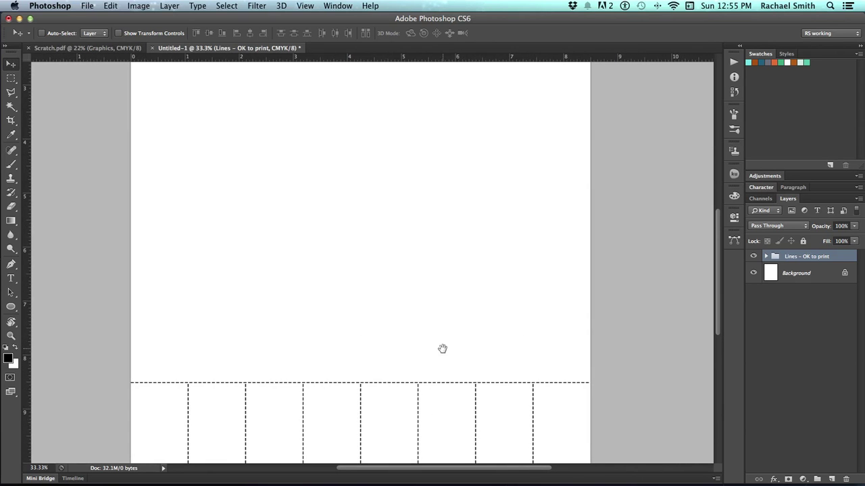
drag(410, 336, 386, 349)
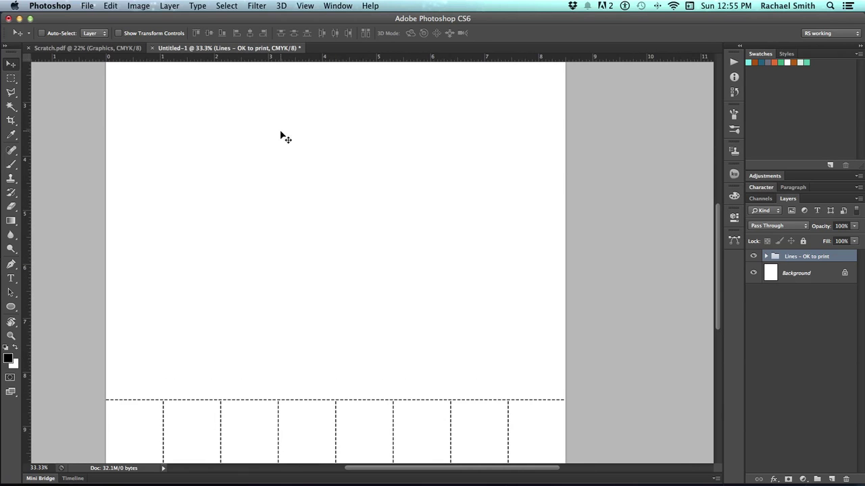
click(303, 6)
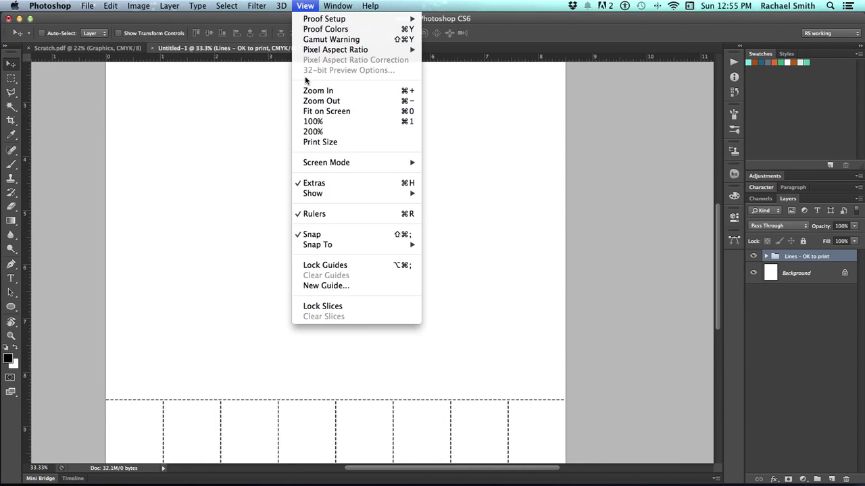
click(304, 5)
right_click(313, 59)
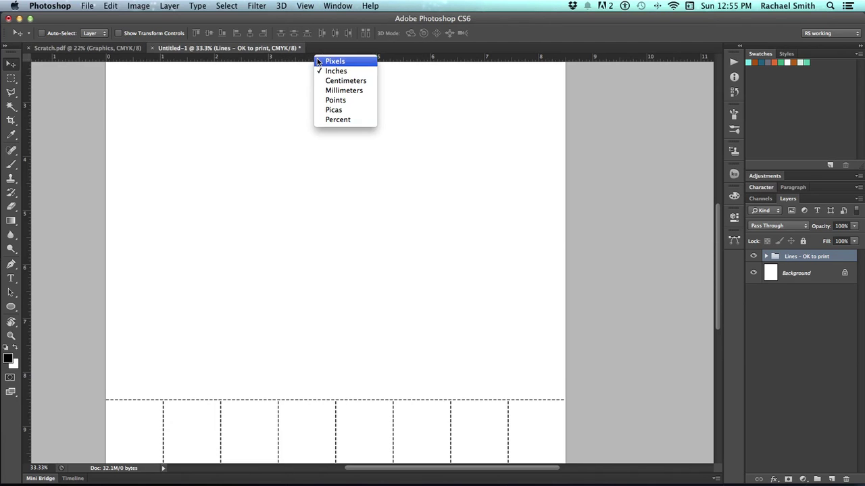
click(323, 69)
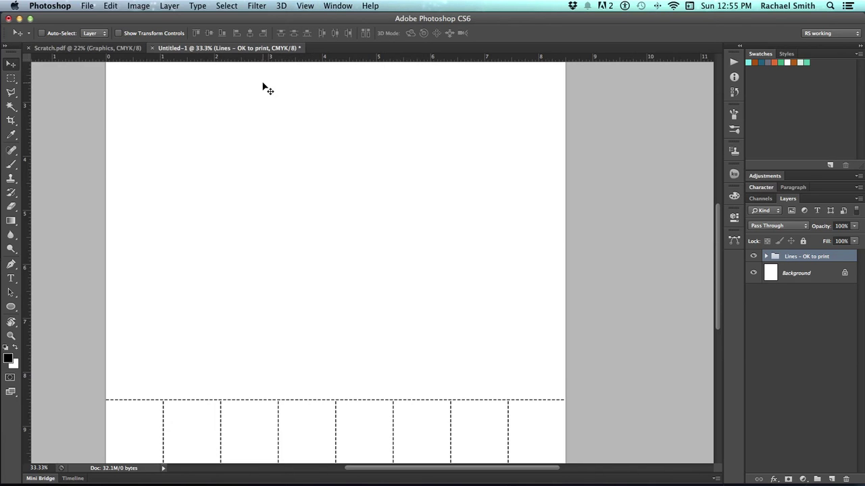
drag(256, 171, 260, 209)
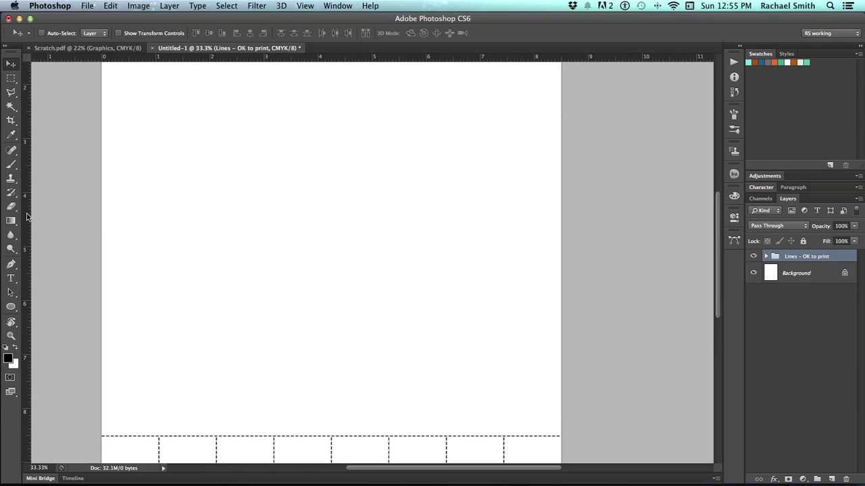
- Place a left guide at X 0.240 in and a top guide at Y 0.210 in
drag(27, 217, 116, 205)
drag(147, 168, 137, 307)
drag(127, 56, 131, 129)
drag(272, 162, 73, 115)
- Place a right guide at X 8.231 in and a horizontal guide just above the tabs
drag(29, 135, 375, 165)
drag(317, 251, 376, 153)
drag(337, 181, 338, 181)
drag(273, 61, 308, 315)
- Zoom out to 25% and pan to check all four guides framing the area above the tabs
scroll(363, 329, up, 2)
key(z)
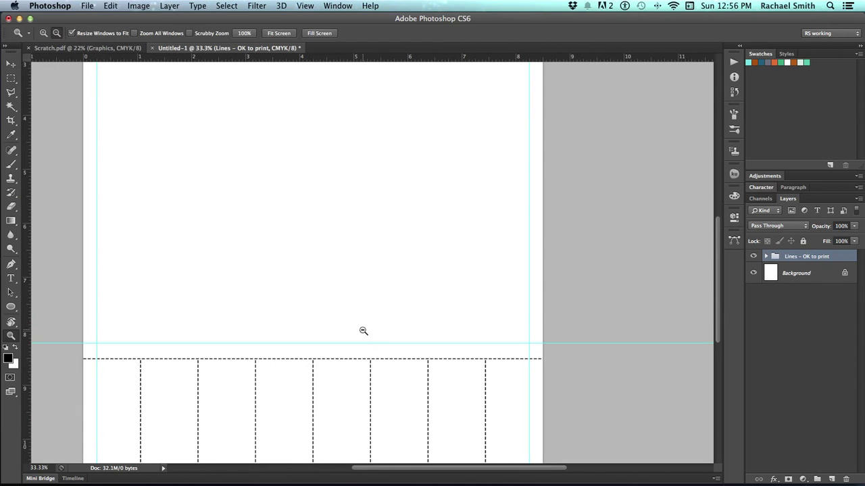
alt+click(364, 332)
scroll(277, 216, up, 3)
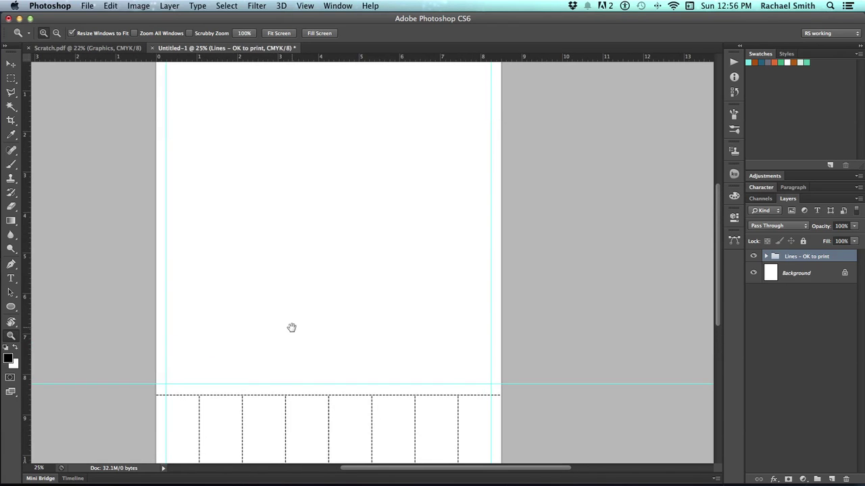
scroll(277, 215, up, 5)
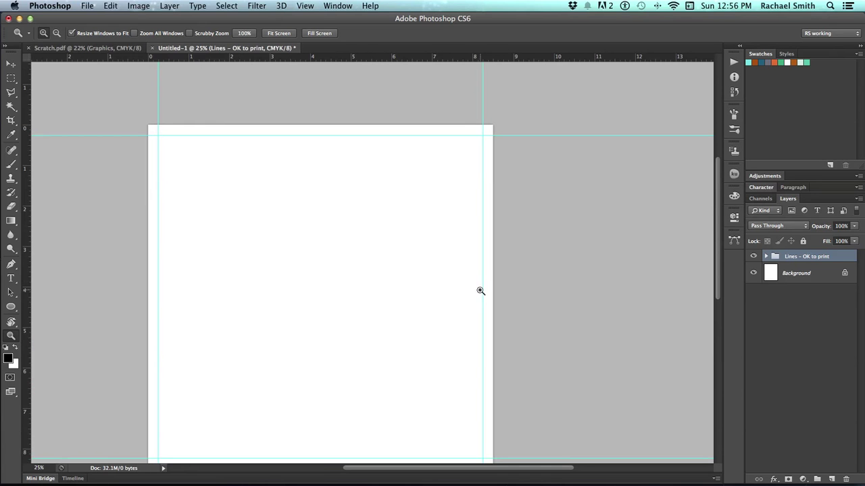
drag(460, 309, 456, 217)
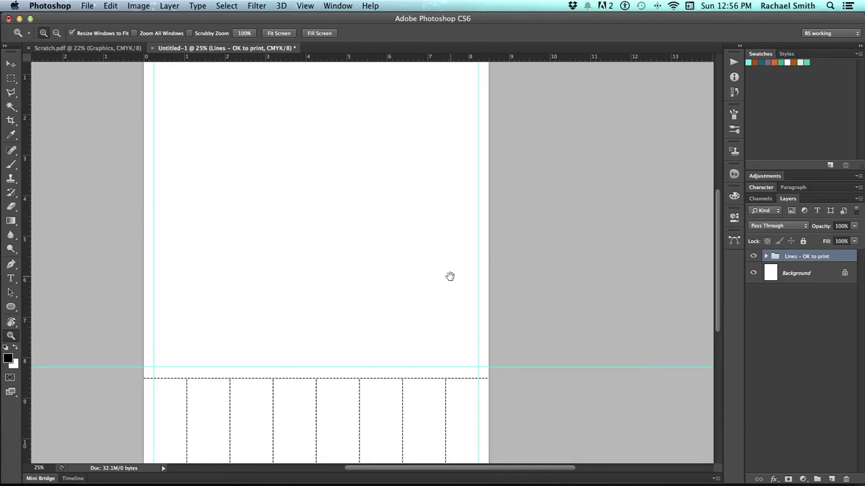
drag(450, 275, 458, 228)
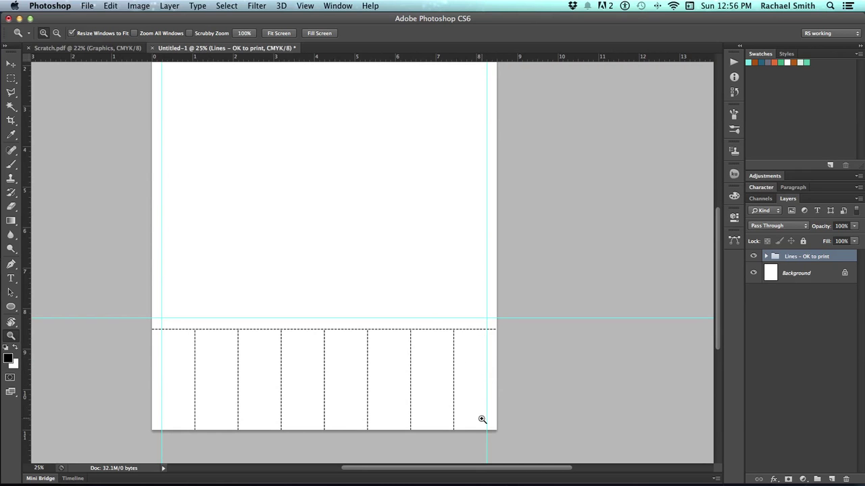
drag(463, 402, 473, 398)
drag(405, 338, 405, 398)
- Add a new layer above Background and fill the guide-framed safe area with light mint
click(797, 278)
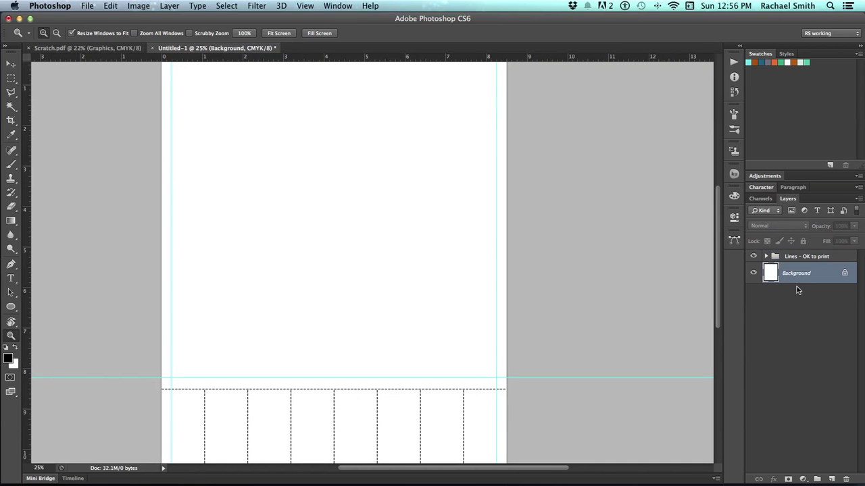
click(831, 479)
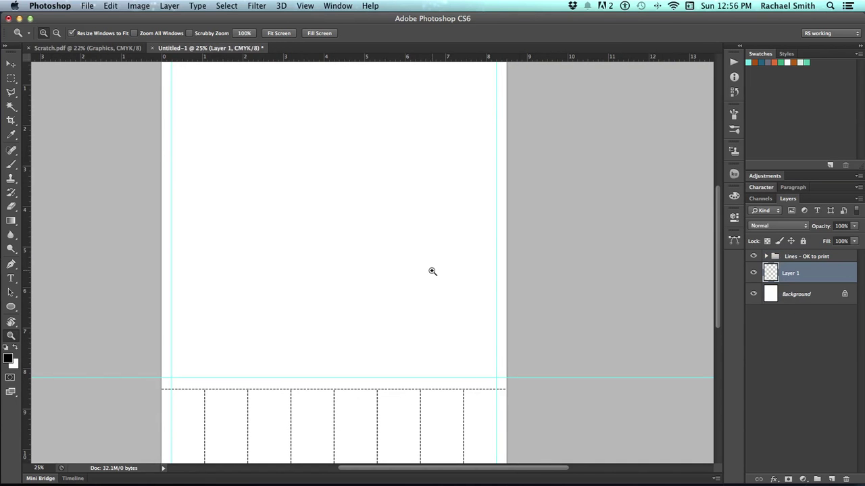
key(m)
scroll(195, 138, up, 3)
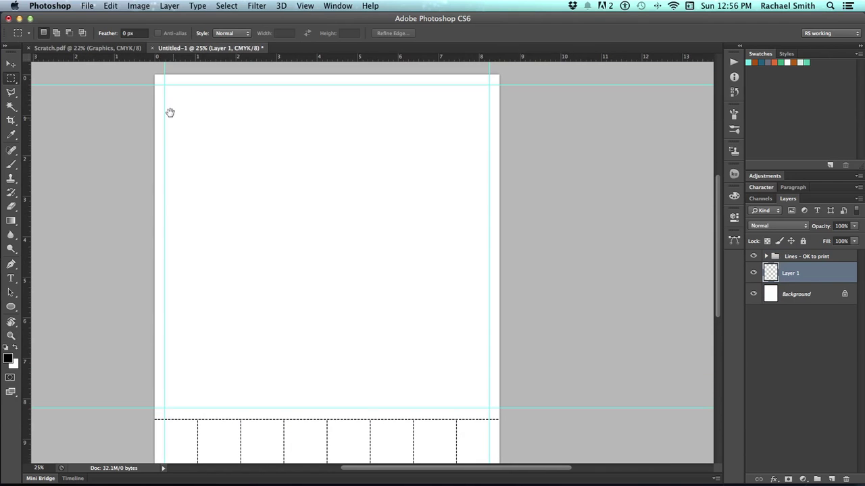
drag(166, 89, 489, 409)
click(800, 61)
key(alt+BackSpace)
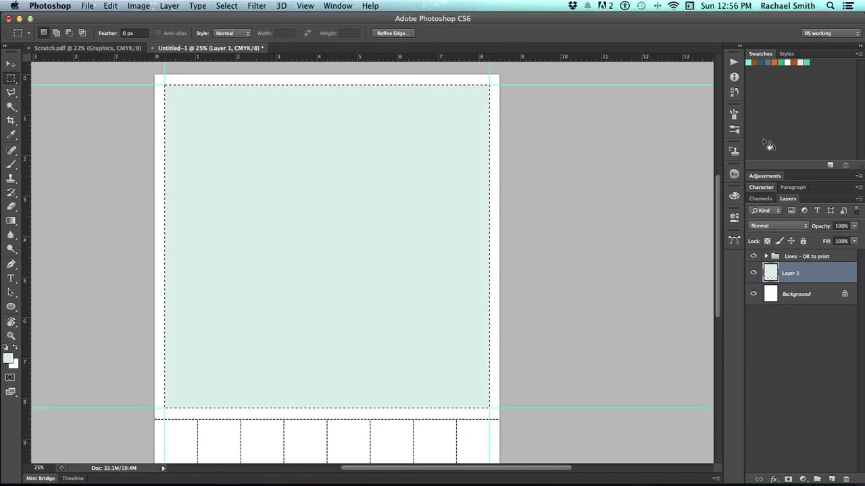
key(super+d)
- Hide the guides through View > Show > Guides
drag(447, 311, 448, 257)
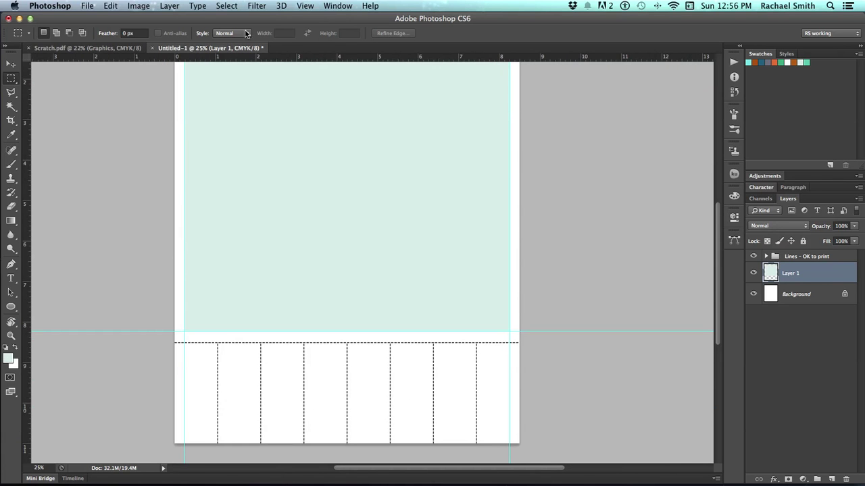
click(304, 6)
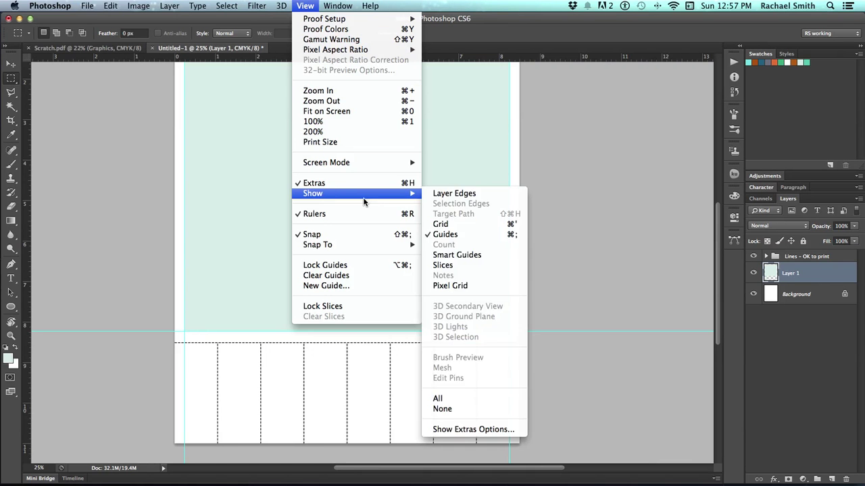
mouse_move(415, 196)
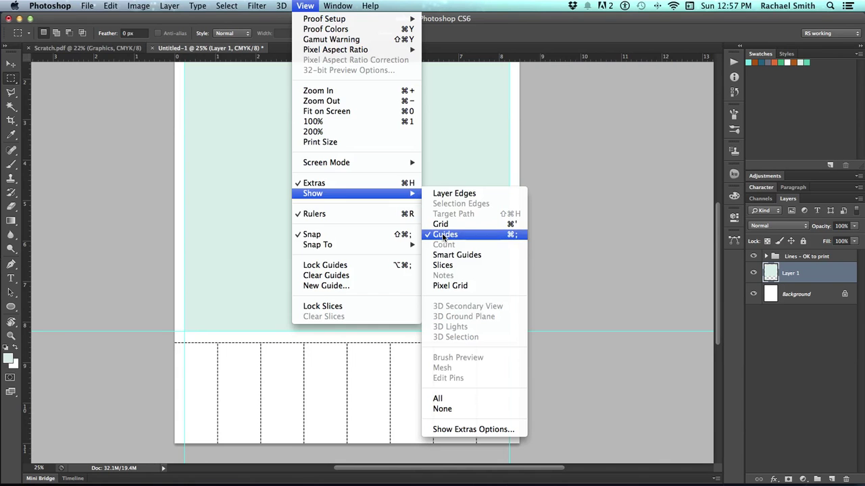
click(444, 237)
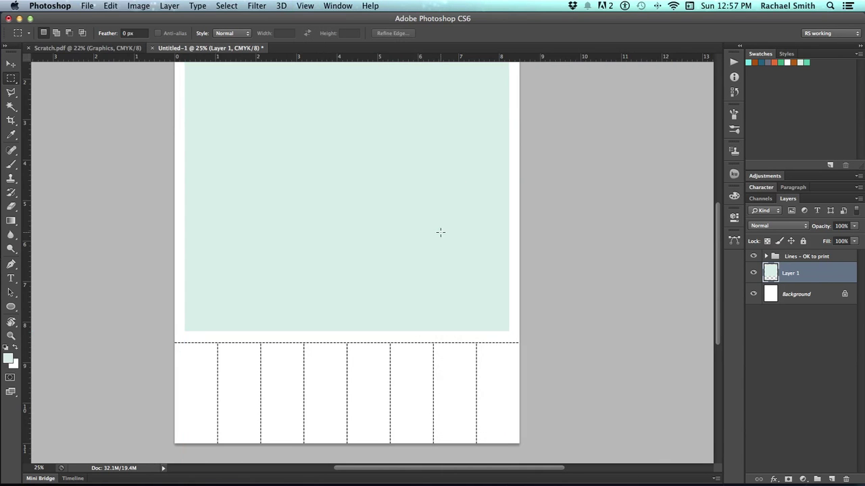
drag(431, 231, 430, 271)
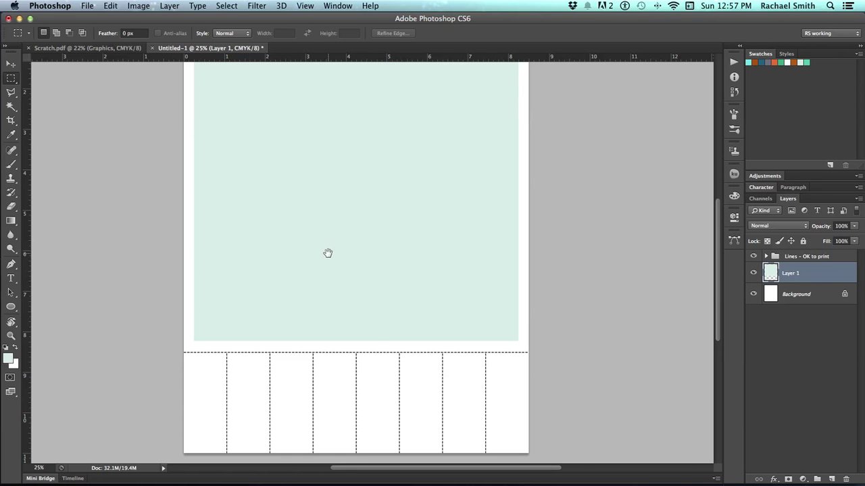
mouse_move(330, 235)
mouse_down()
mouse_move(317, 297)
mouse_move(330, 230)
mouse_up()
- Zoom in to 50% and pan across the row of dashed tear-off tabs
key(z)
click(330, 309)
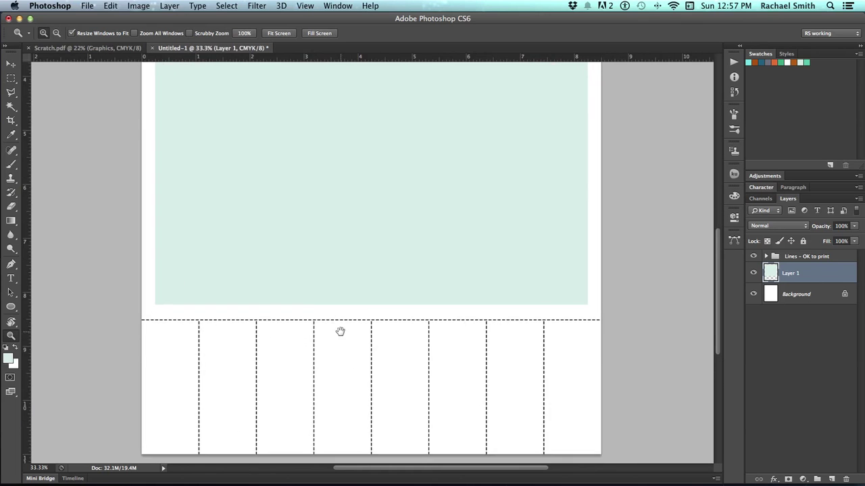
drag(338, 297, 355, 263)
click(336, 269)
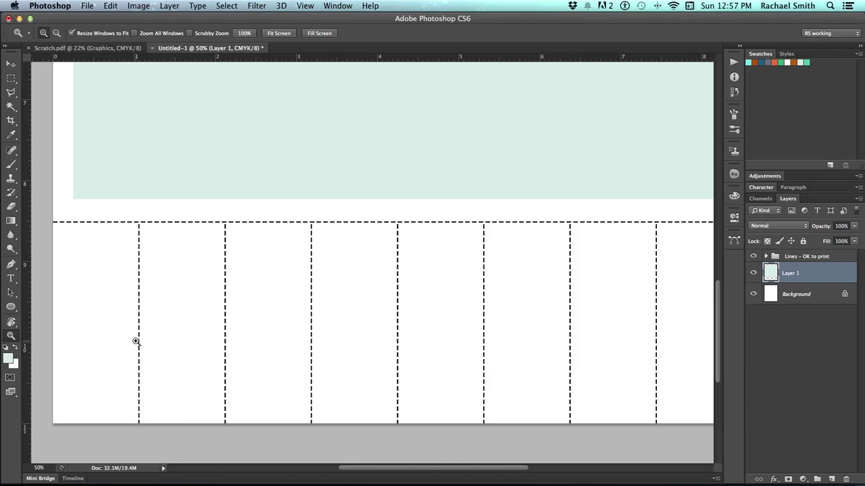
key(space)
mouse_move(284, 312)
mouse_down()
mouse_move(187, 313)
mouse_move(288, 315)
mouse_up()
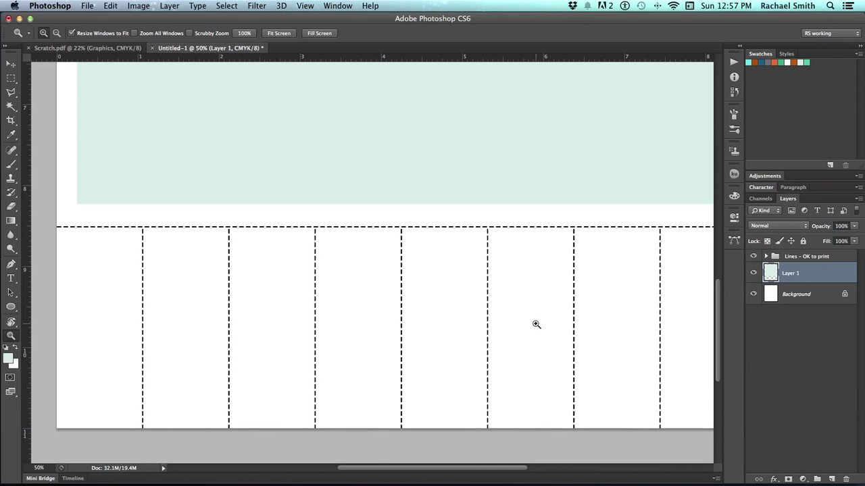
scroll(612, 321, right, 3)
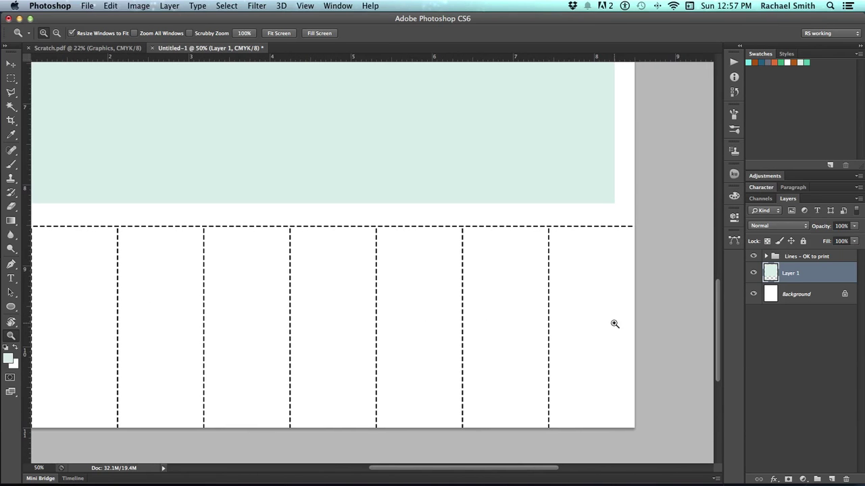
- Zoom back to 33.3%, then zoom in again over the mint block and the tabs
alt+click(260, 301)
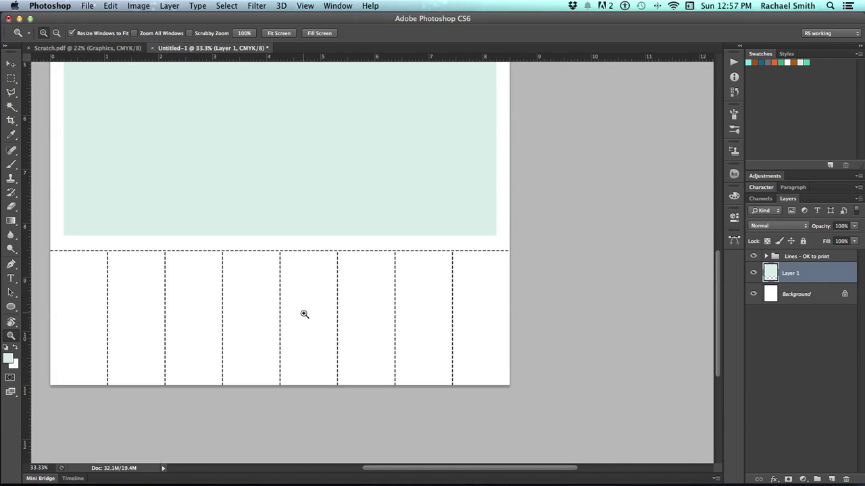
drag(288, 273, 342, 264)
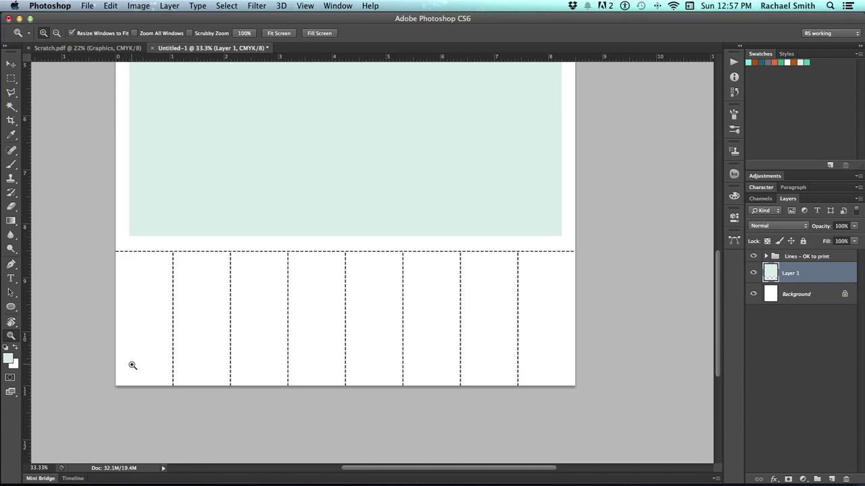
click(164, 291)
drag(164, 293, 232, 287)
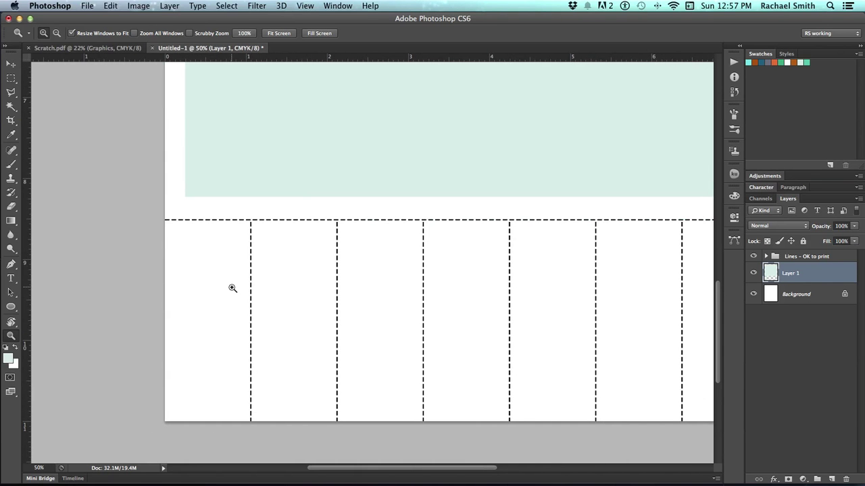
drag(242, 261, 239, 311)
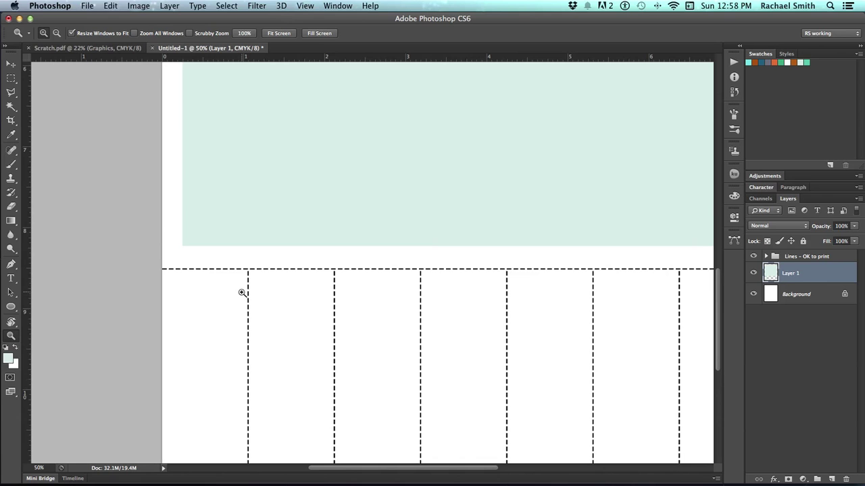
drag(244, 336, 179, 290)
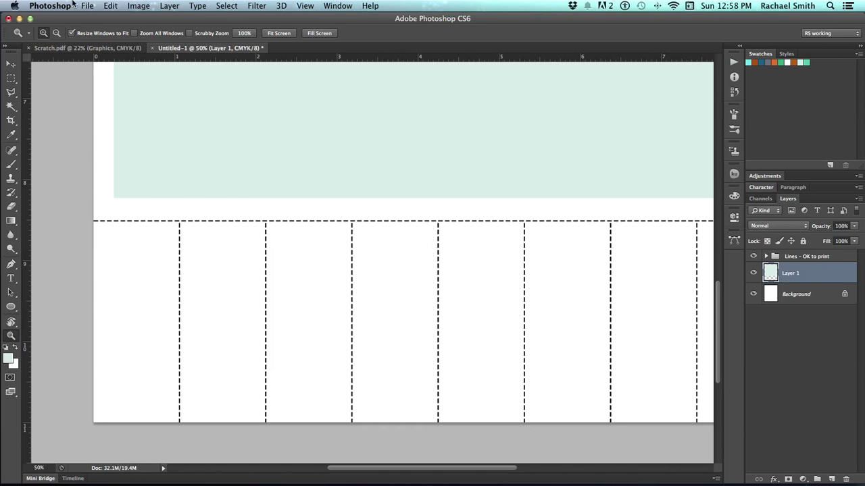
- Rotate the canvas 90° CCW with Image Rotation and scroll to the top of the tab column
click(135, 5)
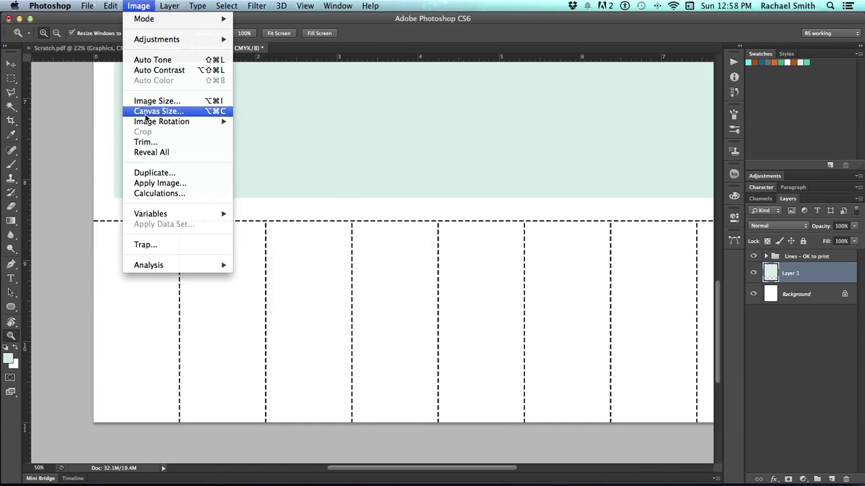
mouse_move(154, 122)
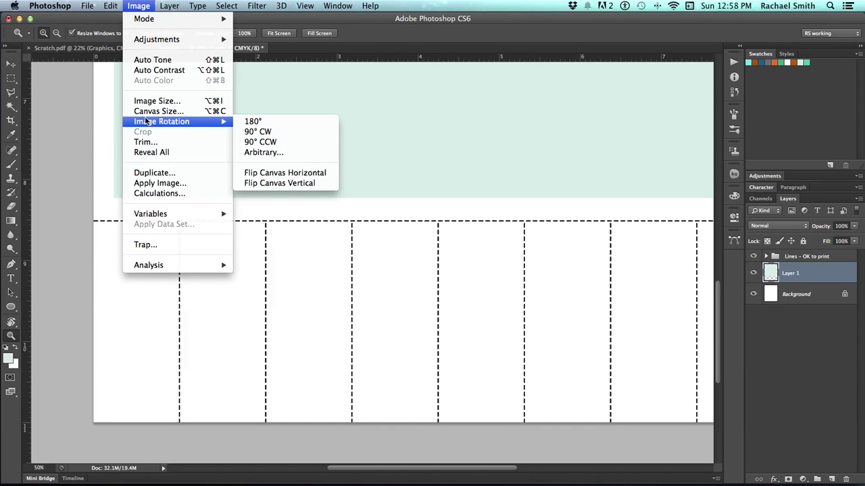
click(260, 143)
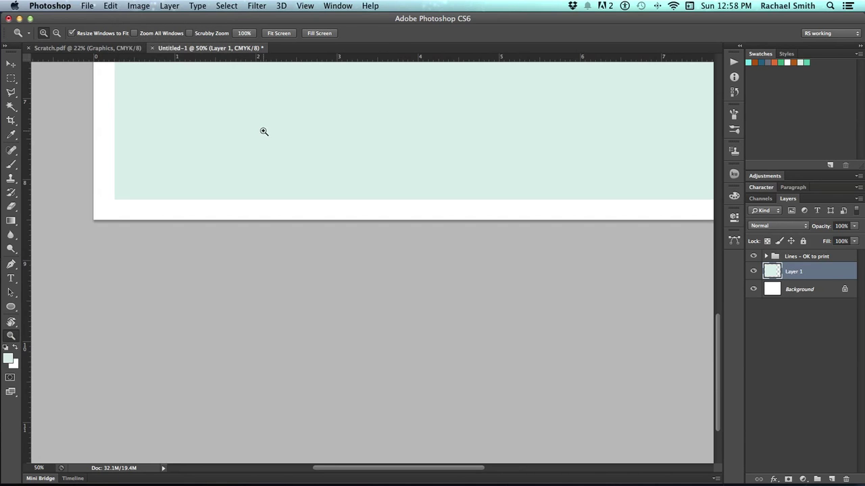
scroll(263, 131, up, 5)
scroll(247, 261, right, 10)
scroll(247, 261, up, 6)
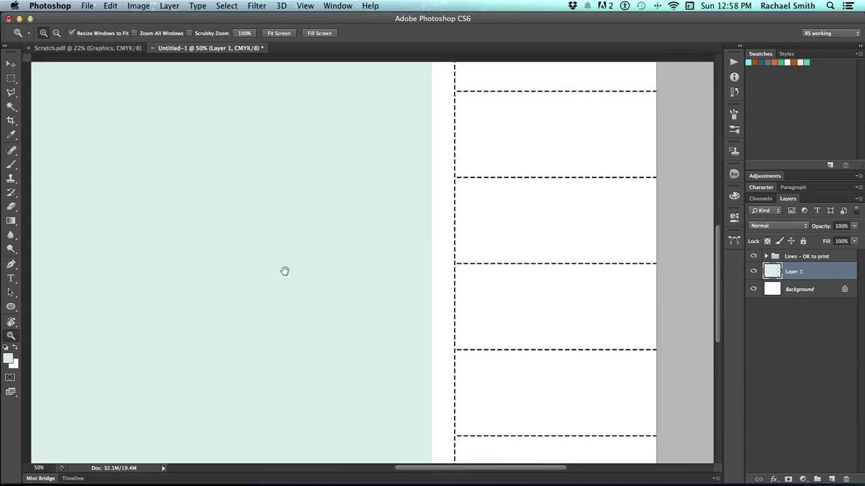
scroll(263, 245, right, 2)
scroll(261, 253, up, 4)
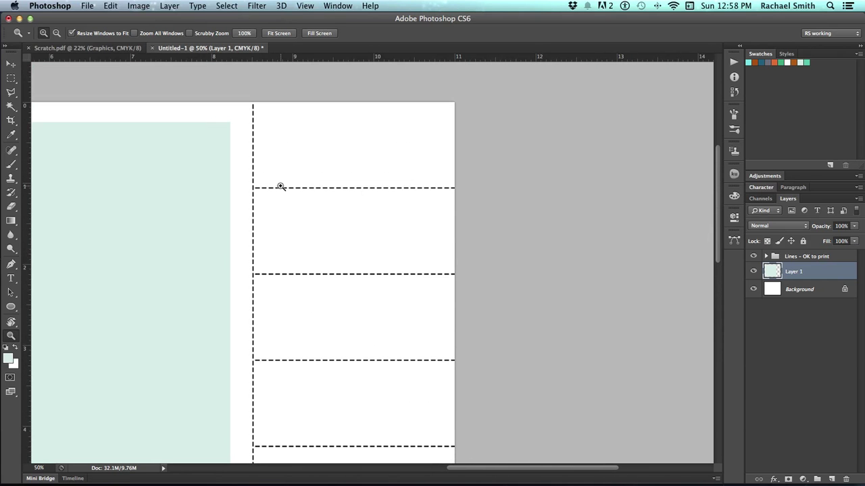
- On a new Layer 2, fill a small square in the top tear-off tab with teal
key(alt+shift+super+n)
key(m)
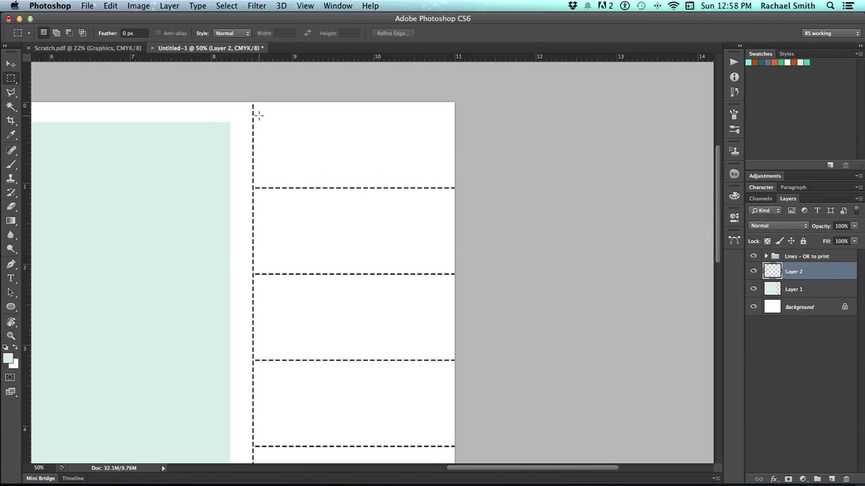
drag(303, 157, 320, 180)
click(806, 62)
key(alt+BackSpace)
key(ctrl+d)
- Type an Information heading right of the square and shrink it to fit
key(t)
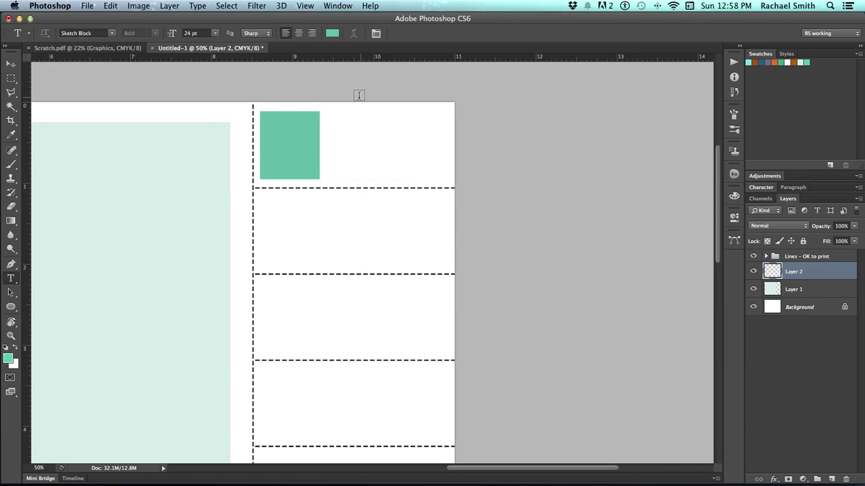
click(347, 136)
text(Information)
key(ctrl+Return)
key(ctrl+t)
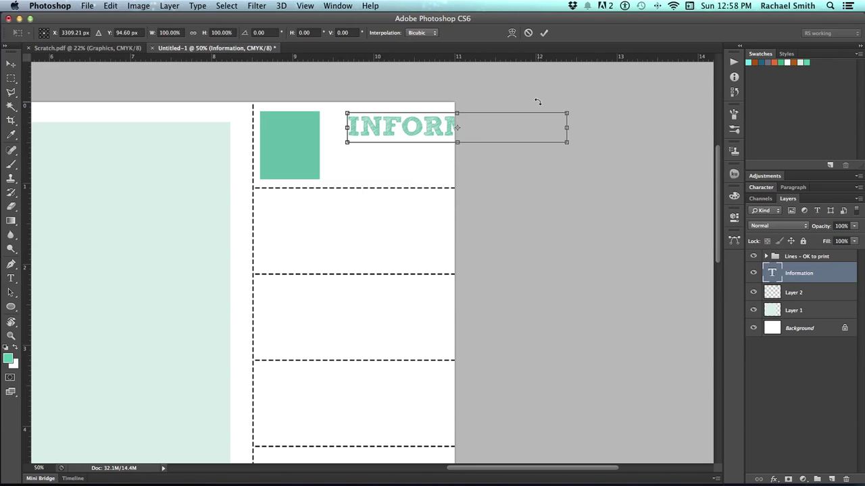
drag(567, 113, 404, 118)
key(Return)
- Reposition and narrow the heading so it sits neatly beside the square
key(ctrl+t)
key(Return)
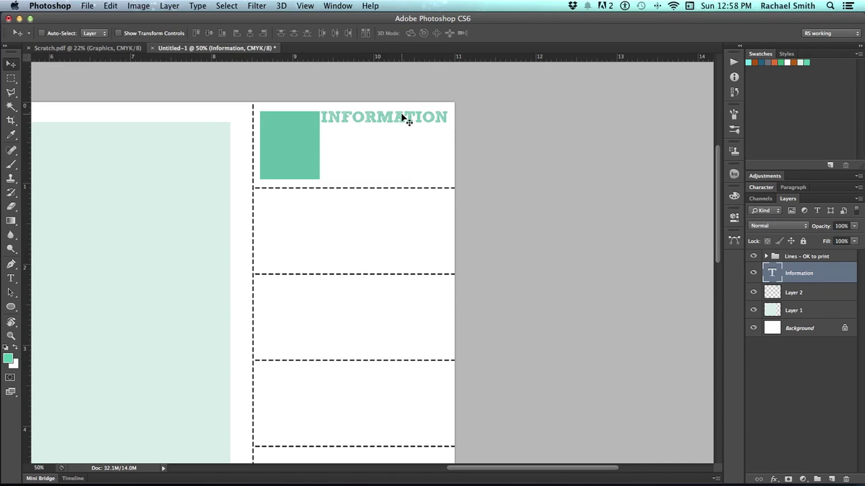
key(super+t)
drag(448, 117, 439, 117)
key(Return)
key(shift+Right)
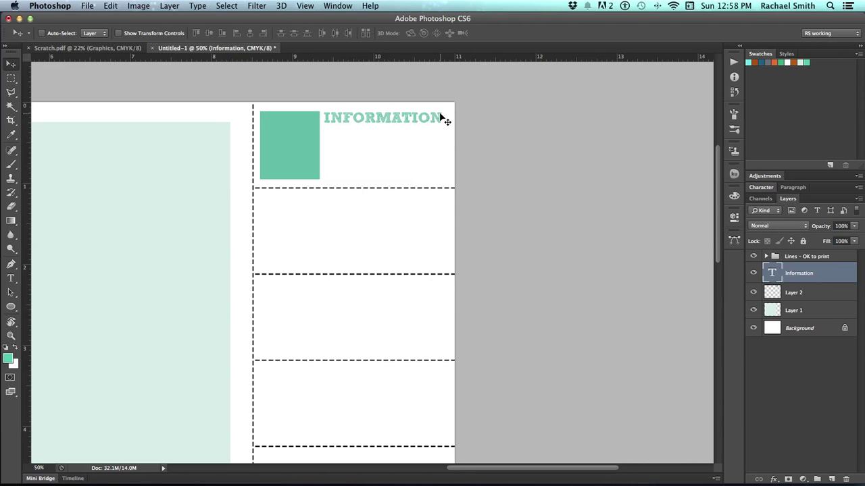
key(Left)
key(Left)
- Draw a text box below the heading with INFORMATION set in Arial at 9 pt
key(t)
drag(327, 129, 439, 177)
text(INFORMATION)
key(super+Return)
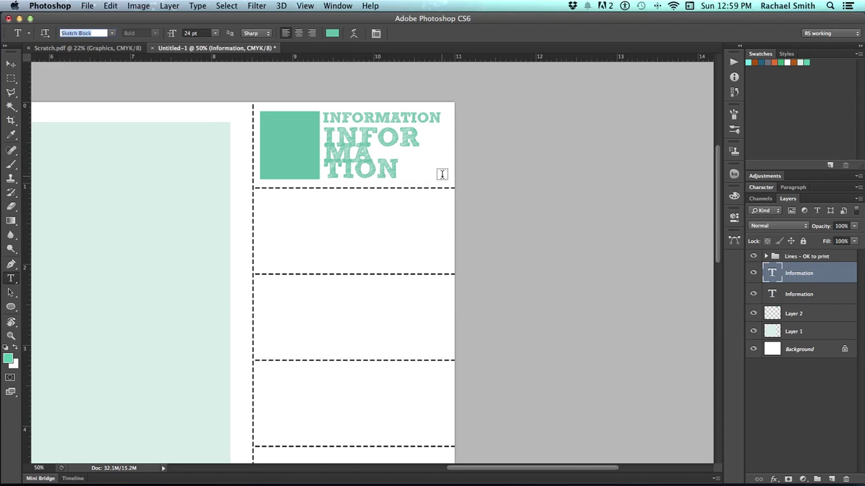
text(Arial)
key(Return)
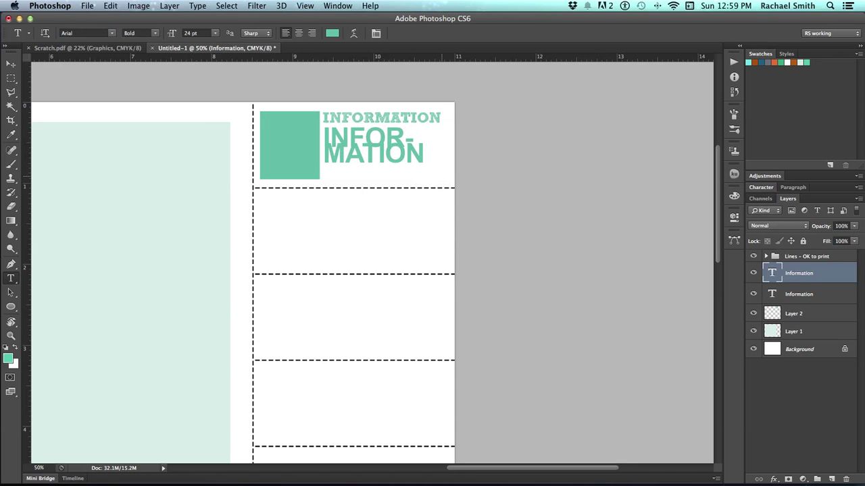
key(Tab)
key(Tab)
key(Return)
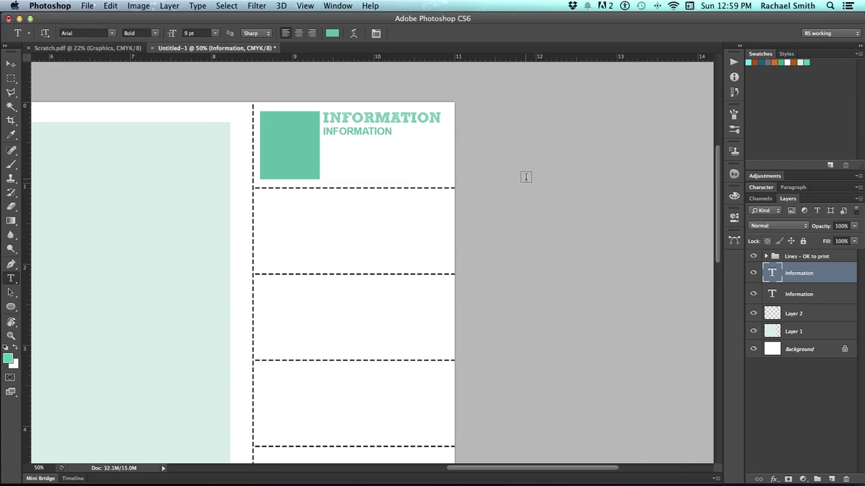
- Turn off All Caps for the second line and make it black
click(762, 188)
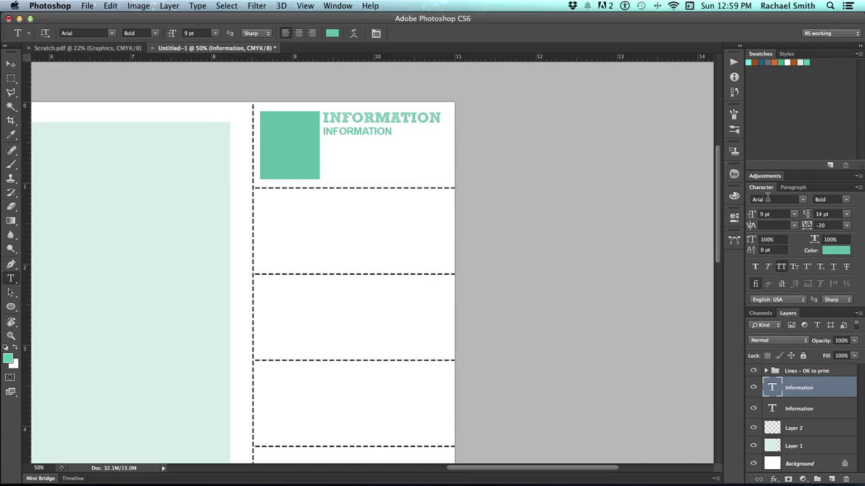
click(781, 267)
click(358, 132)
key(Escape)
key(d)
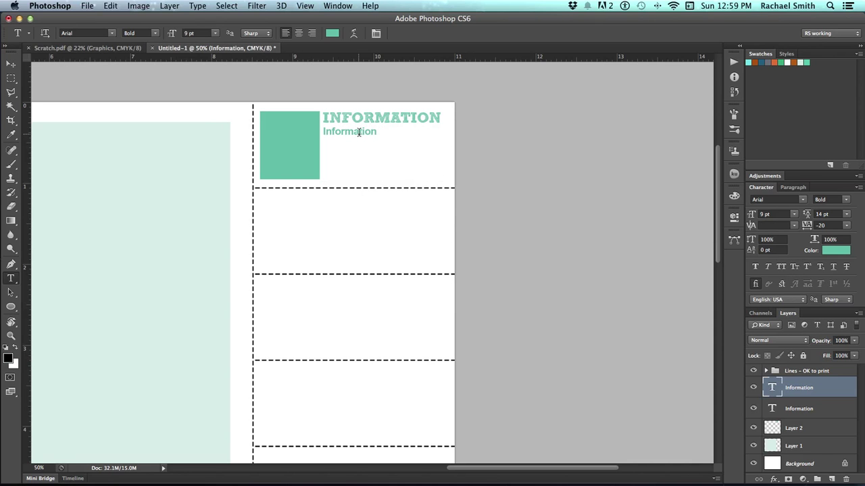
key(alt+BackSpace)
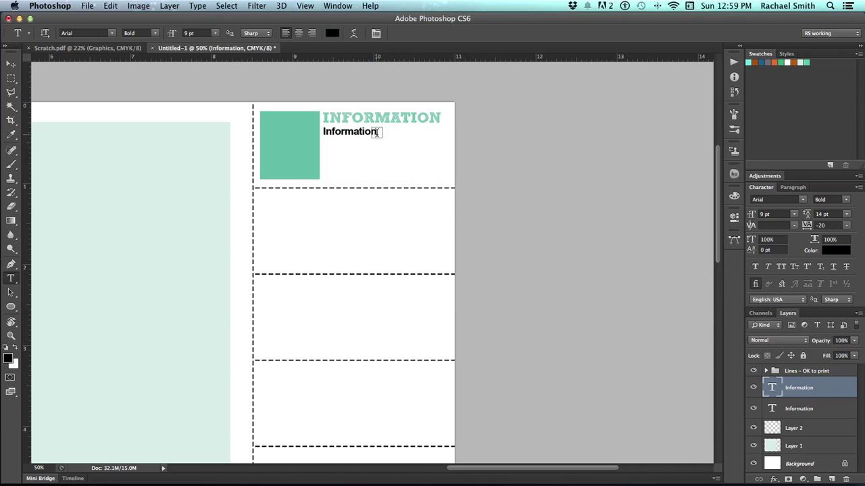
- Extend the subline to 'Information will go here. Double click on the layer thumbnail to edit smart', with 12 pt leading
click(376, 132)
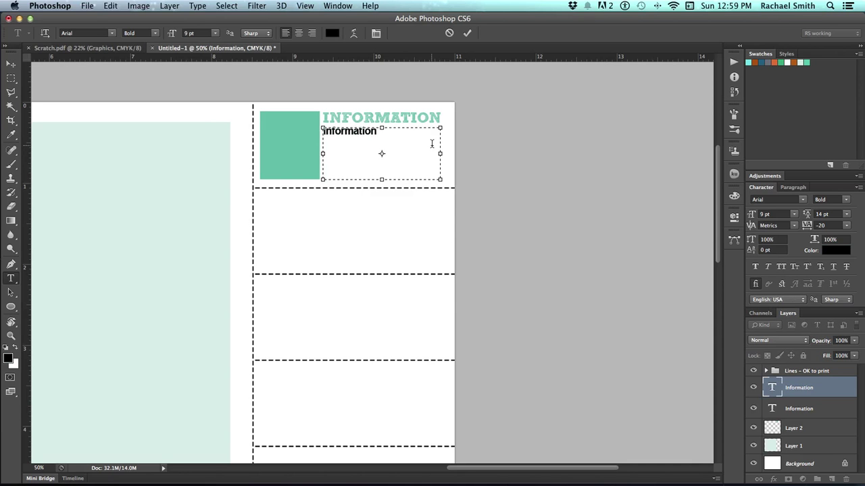
text(will go here.)
key(Return)
text(Double)
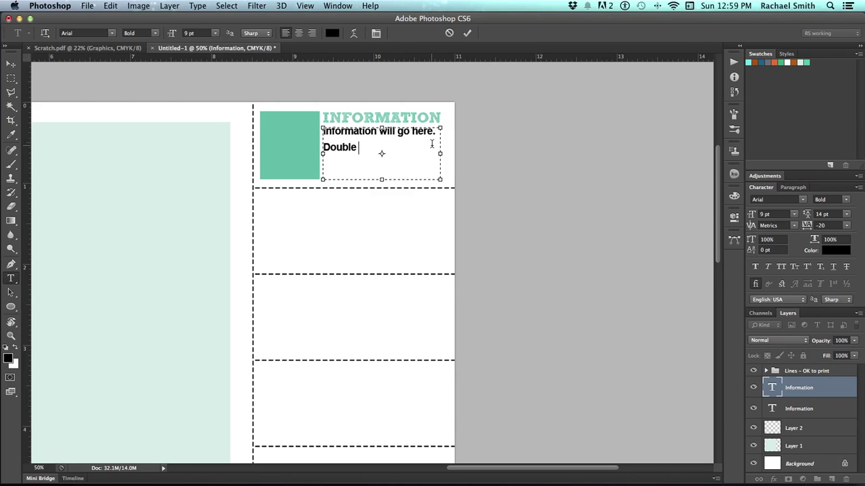
text( click on the layer thumbn)
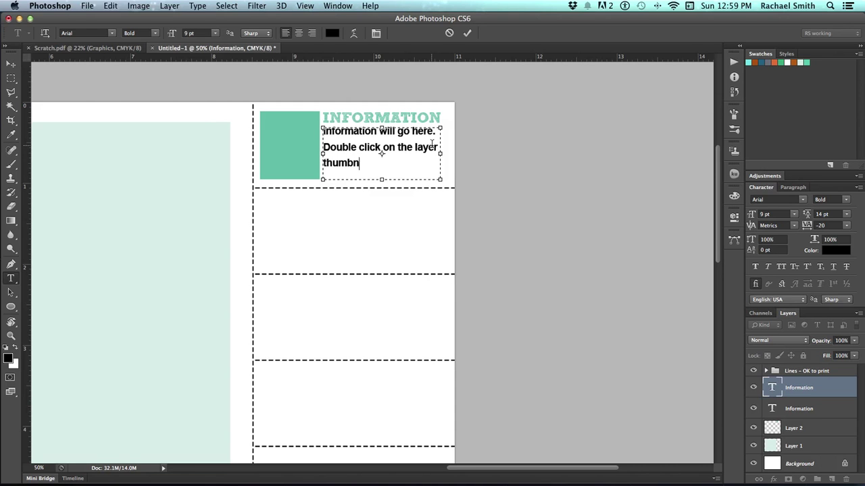
text(ail to edit smart)
key(super+a)
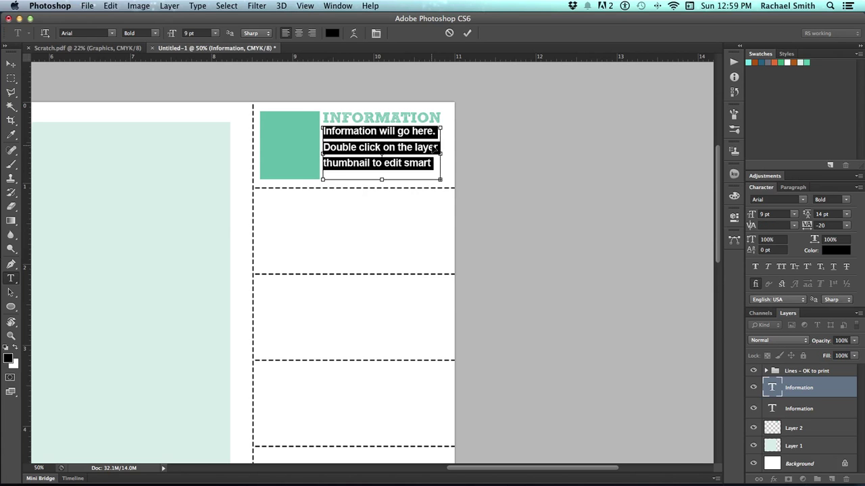
key(alt+Up)
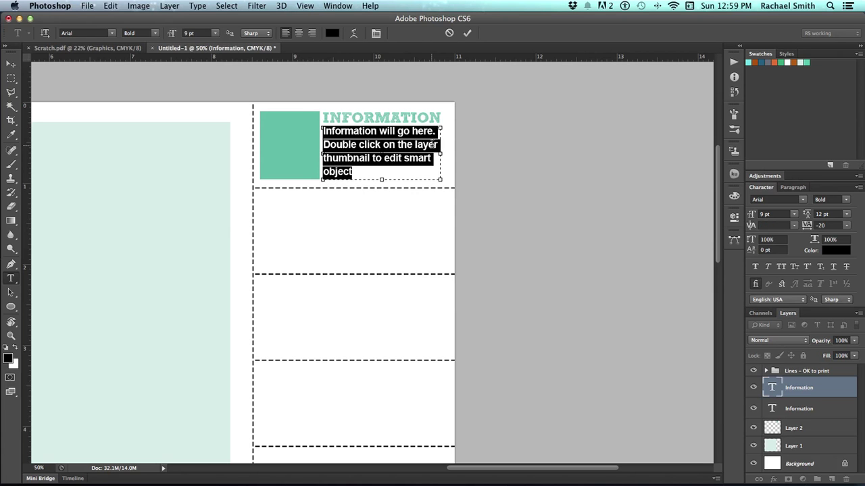
key(super+Return)
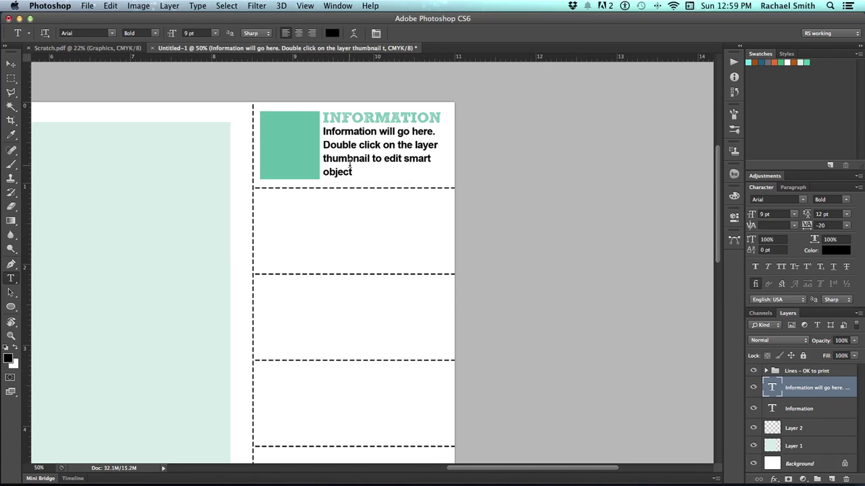
- Nudge the body text and the INFORMATION heading into position beside the square
click(349, 166)
key(Escape)
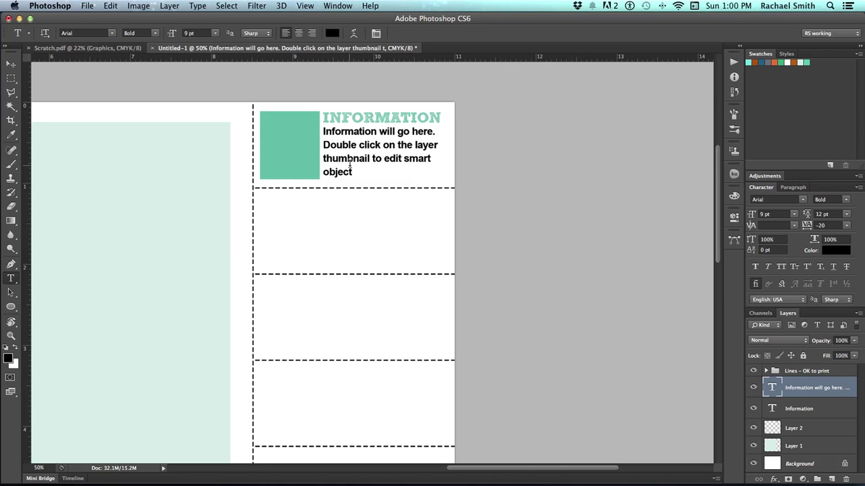
key(super+Right)
key(super+Right)
key(super+Right)
key(super+Right)
key(super+Down)
key(super+Down)
key(super+Down)
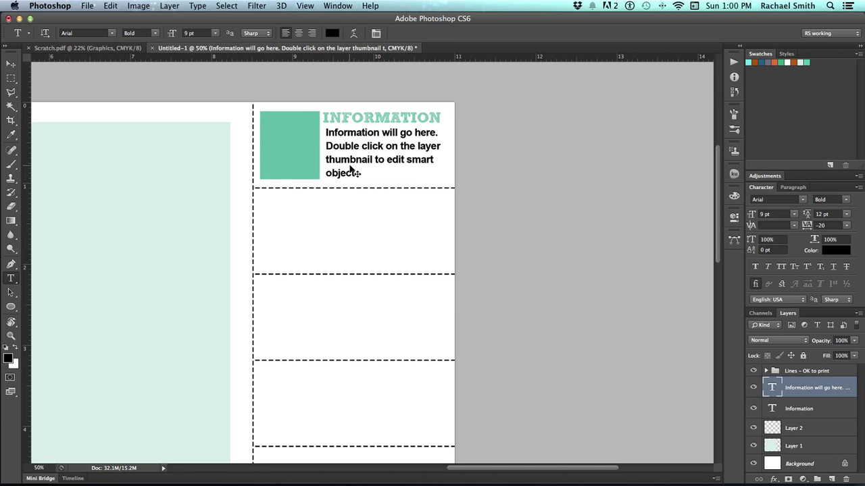
key(super+Down)
key(super+Down)
super+click(379, 111)
key(super+Right)
key(super+Right)
key(super+Right)
key(super+Right)
key(super+Right)
key(super+Right)
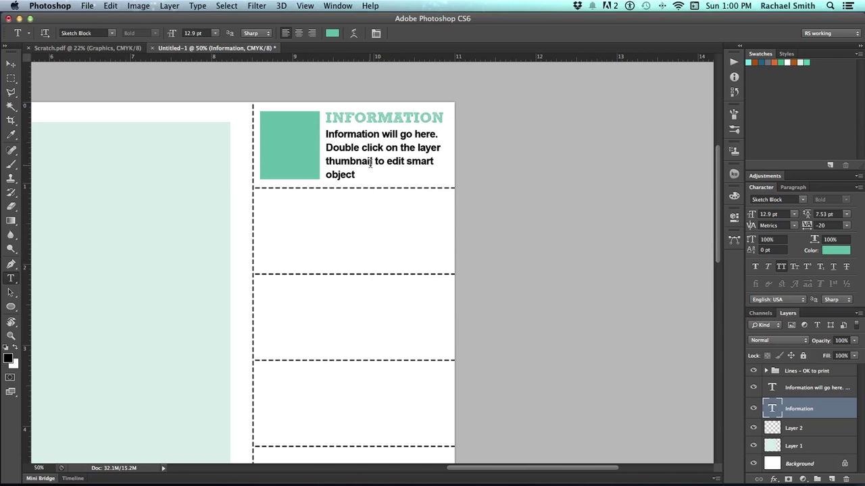
scroll(367, 164, down, 1)
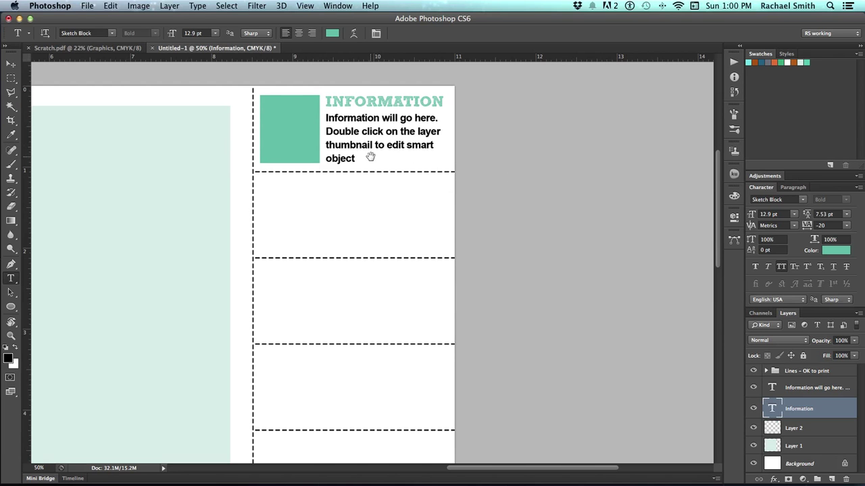
- Convert the green square, INFORMATION heading and body text layers into one smart object
click(11, 64)
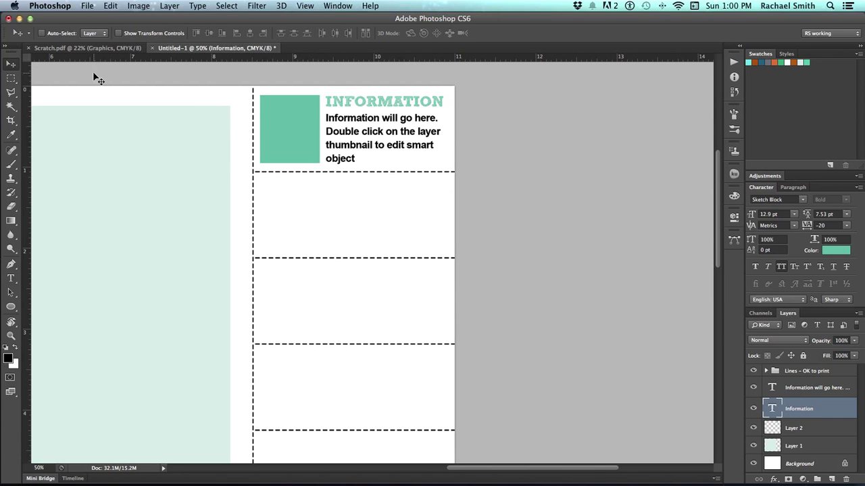
ctrl+click(301, 144)
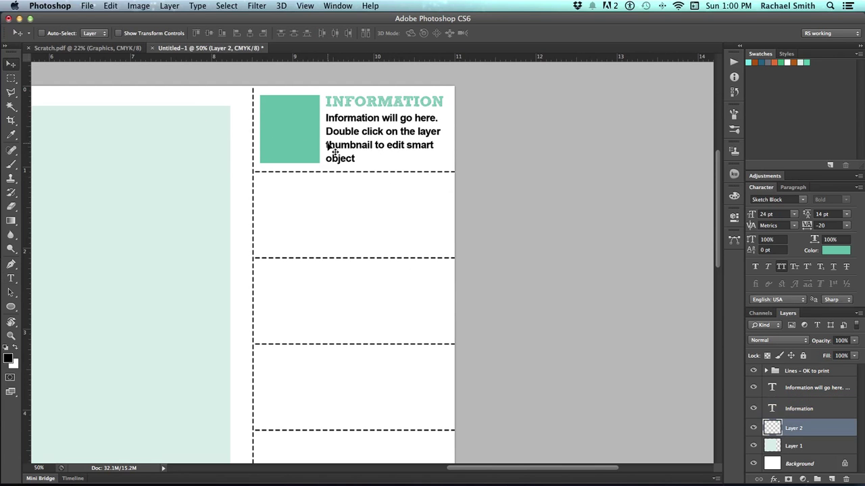
shift+click(828, 410)
shift+click(828, 391)
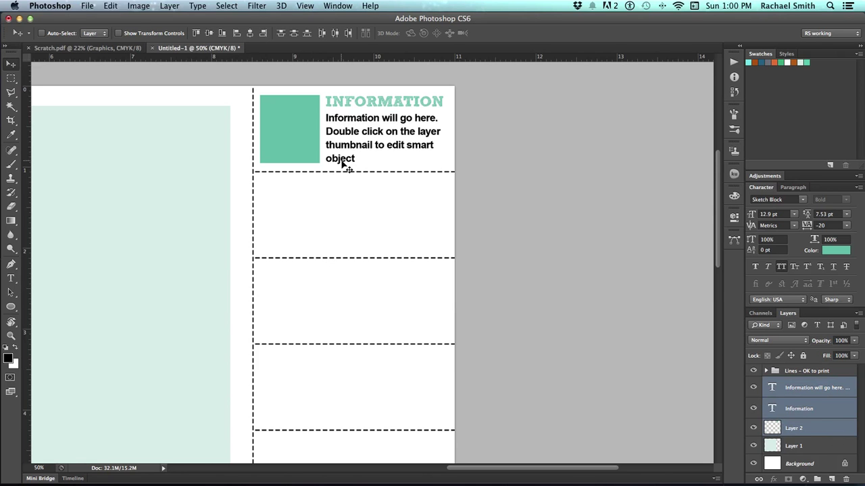
drag(344, 169, 357, 174)
key(super+z)
right_click(824, 412)
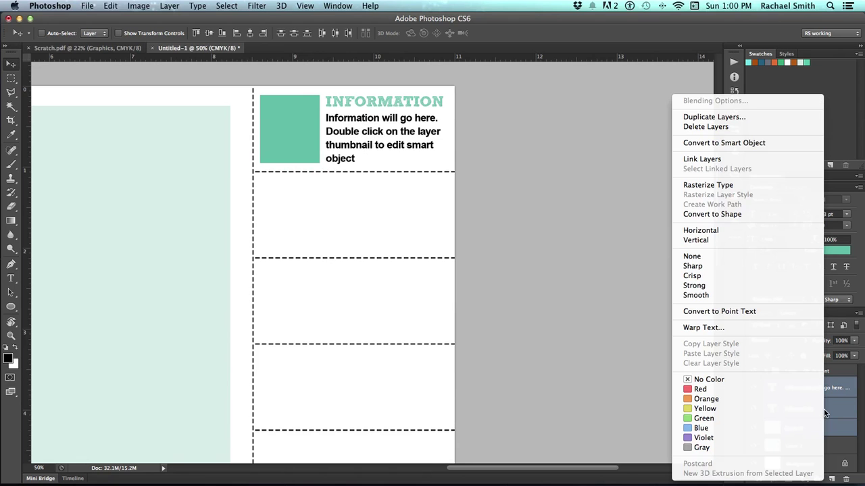
click(733, 140)
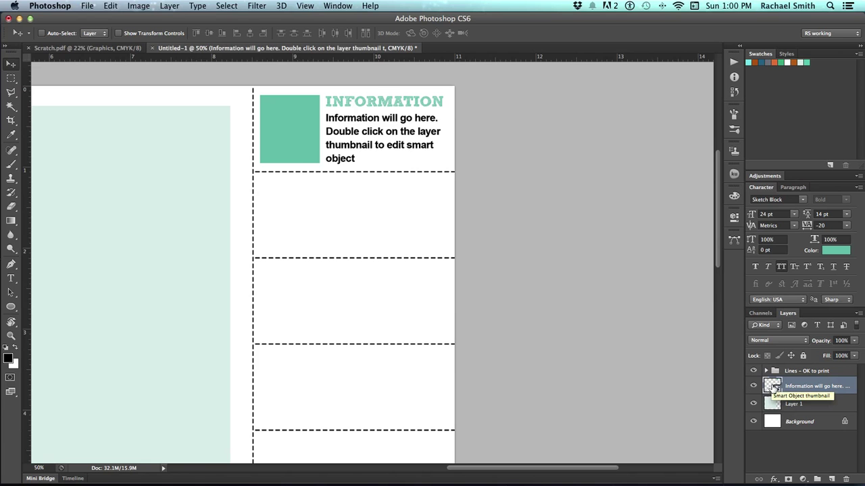
- Zoom out to the whole page, undoing a stray copy dropped into the second tab
key(z)
alt+click(314, 196)
drag(358, 194, 354, 216)
drag(398, 363, 392, 290)
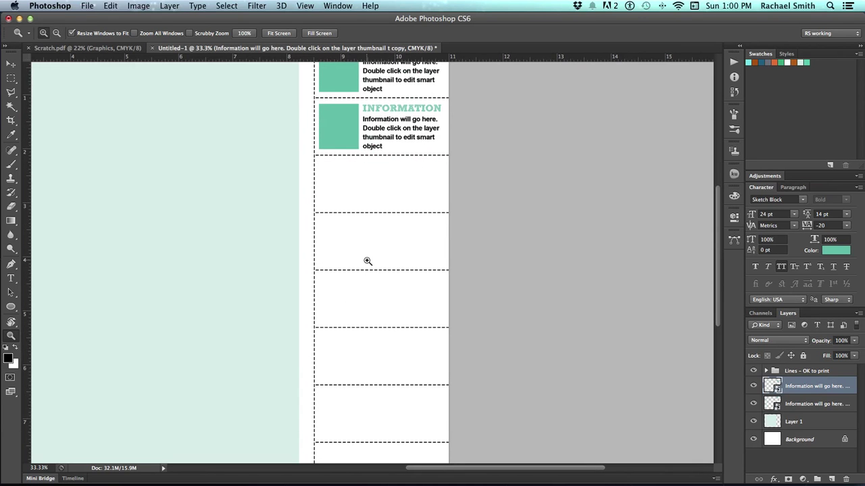
key(super+z)
alt+click(371, 260)
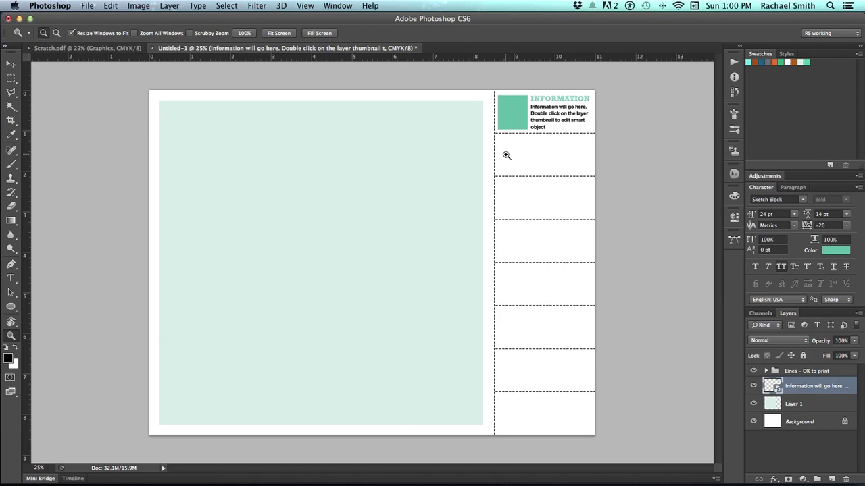
- Duplicate the information block with Cmd+J and place one copy in the bottom tab
key(v)
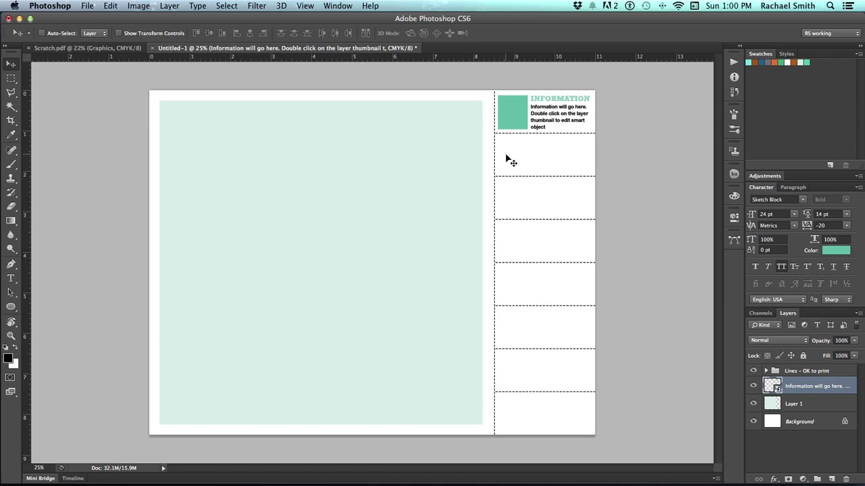
key(super+j)
key(super+j)
key(super+j)
key(super+j)
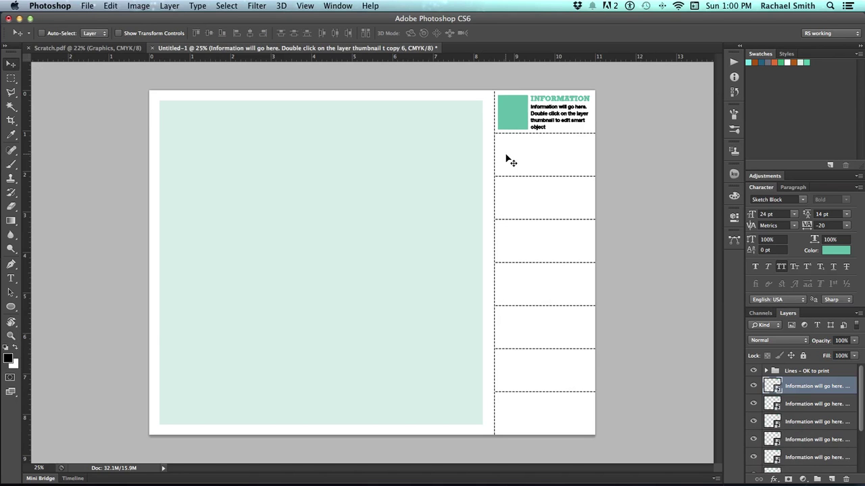
drag(527, 128, 532, 421)
key(shift+Down)
key(shift+Down)
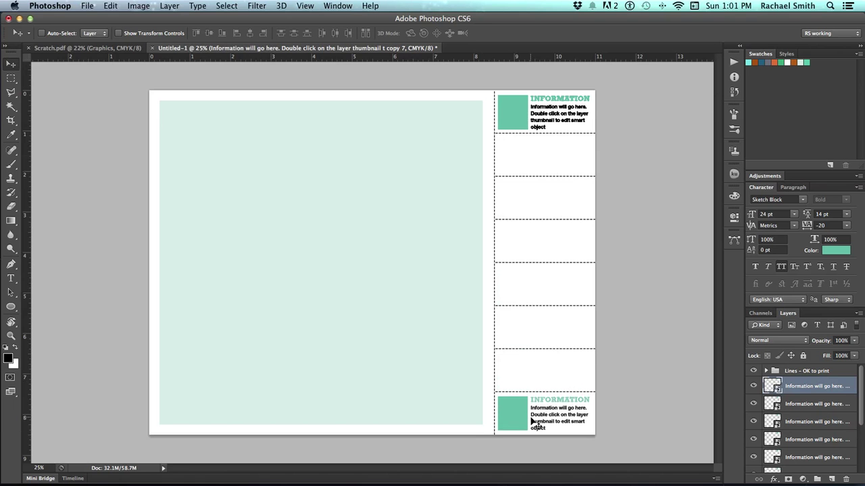
key(z)
click(532, 421)
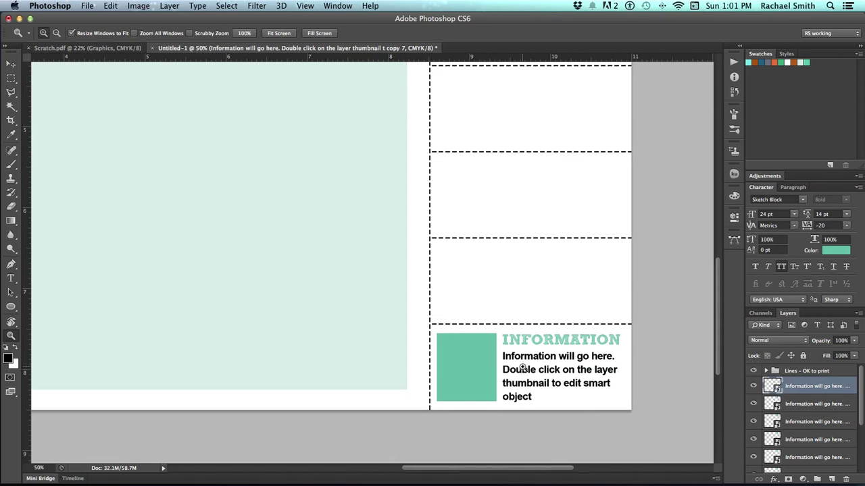
scroll(520, 345, up, 10)
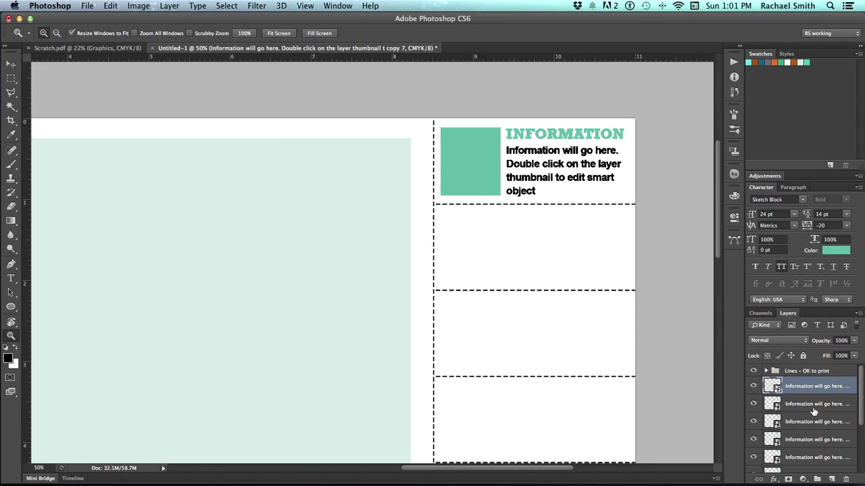
scroll(825, 419, down, 5)
click(825, 429)
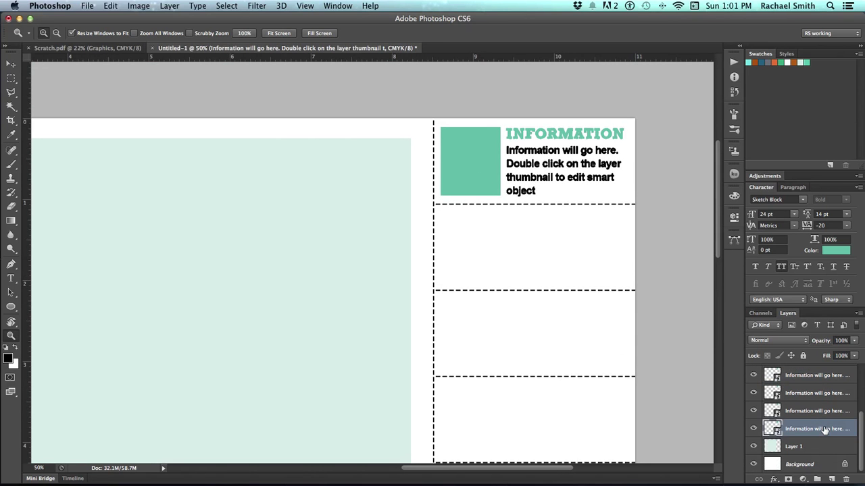
scroll(825, 426, up, 5)
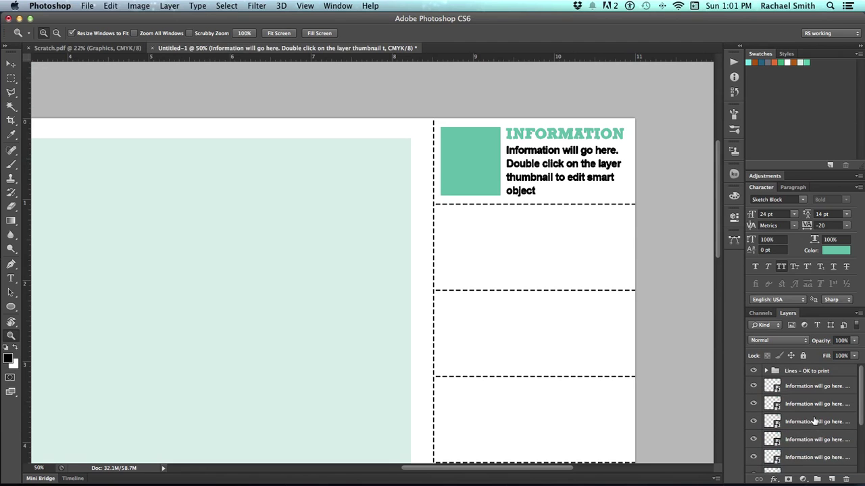
- Select all information layers and distribute their vertical centres evenly
shift+click(794, 386)
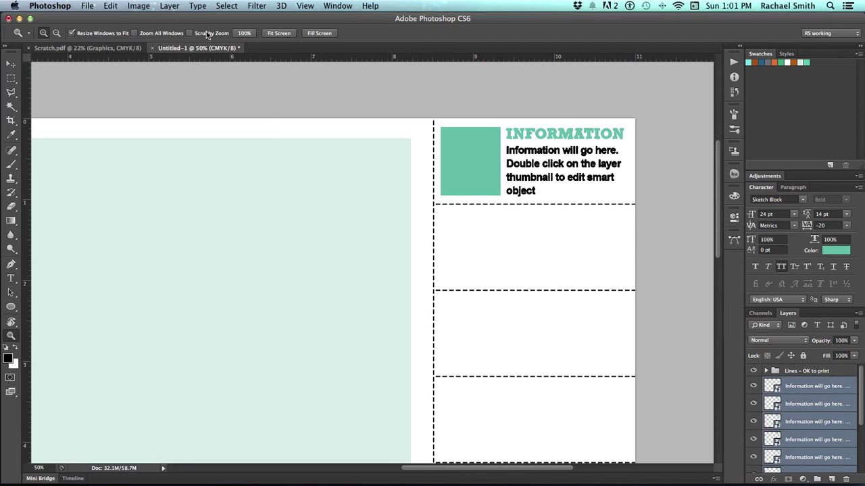
click(11, 64)
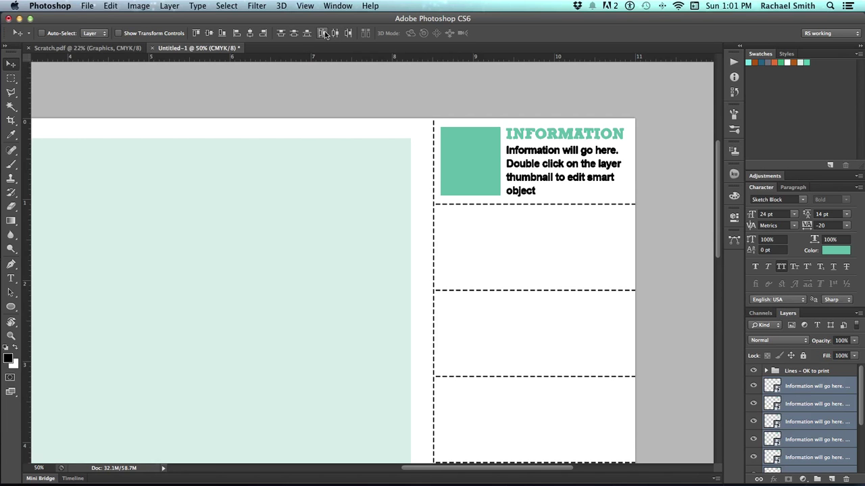
click(294, 35)
- Check the spaced tabs, add a vertical guide near 9.4 in, and deselect the layers
drag(416, 215, 393, 158)
scroll(394, 158, down, 10)
scroll(394, 157, right, 3)
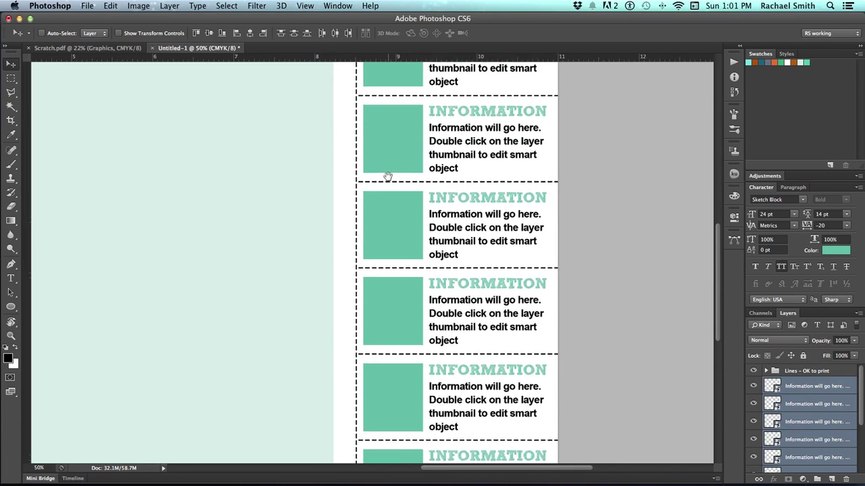
scroll(388, 194, down, 5)
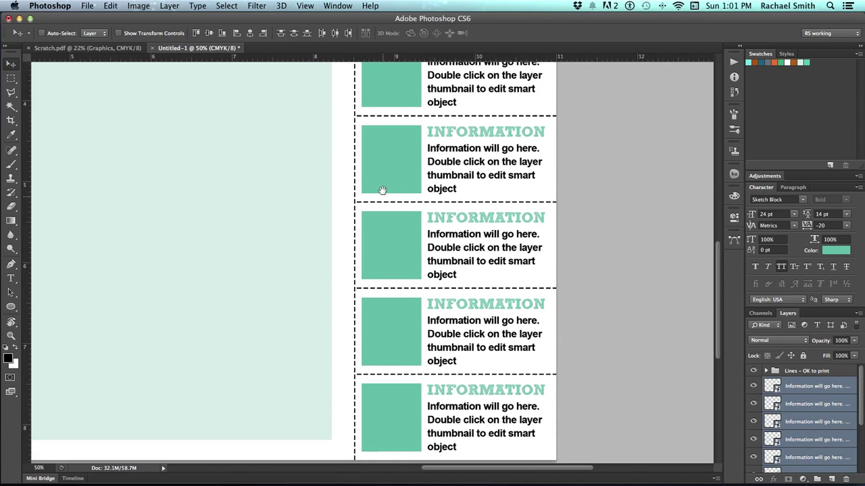
scroll(382, 190, down, 2)
scroll(387, 229, up, 6)
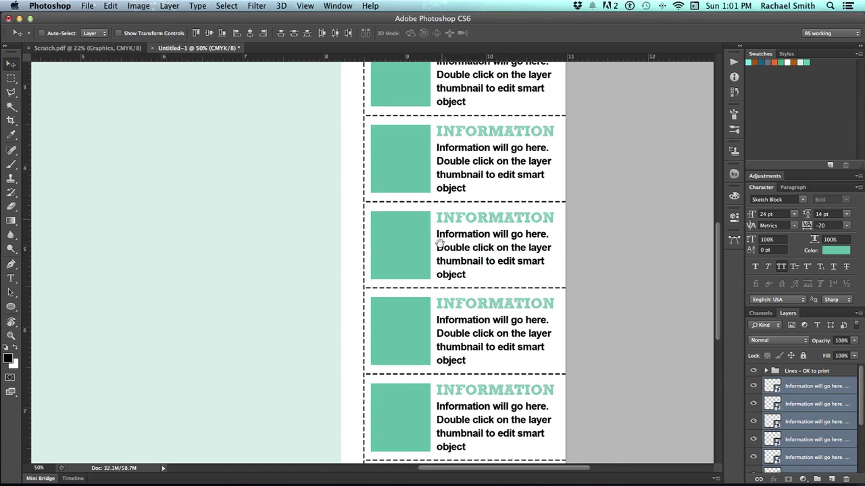
scroll(428, 216, up, 2)
scroll(428, 245, down, 4)
scroll(421, 249, up, 2)
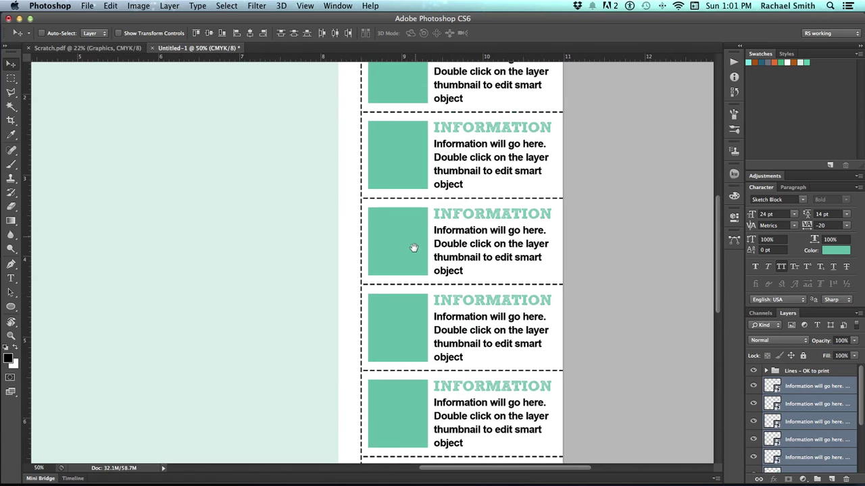
scroll(414, 248, up, 4)
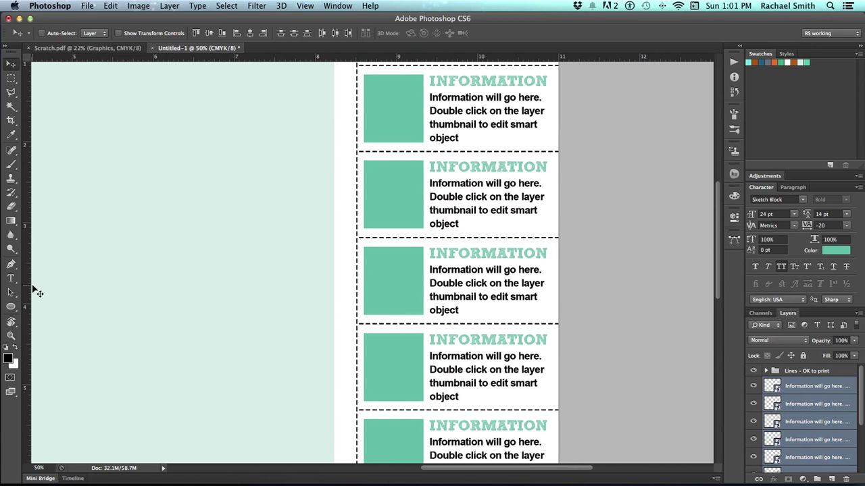
drag(29, 290, 4, 226)
scroll(417, 223, down, 2)
scroll(417, 223, right, 3)
scroll(420, 241, up, 2)
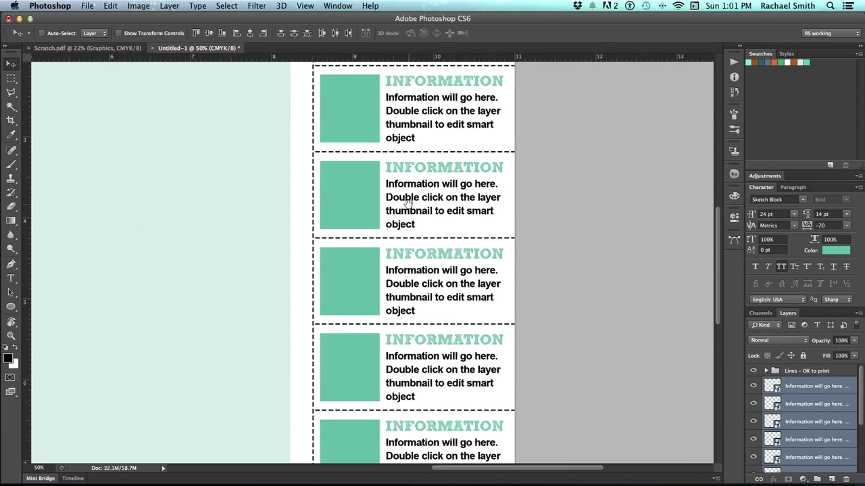
click(553, 257)
scroll(473, 298, up, 3)
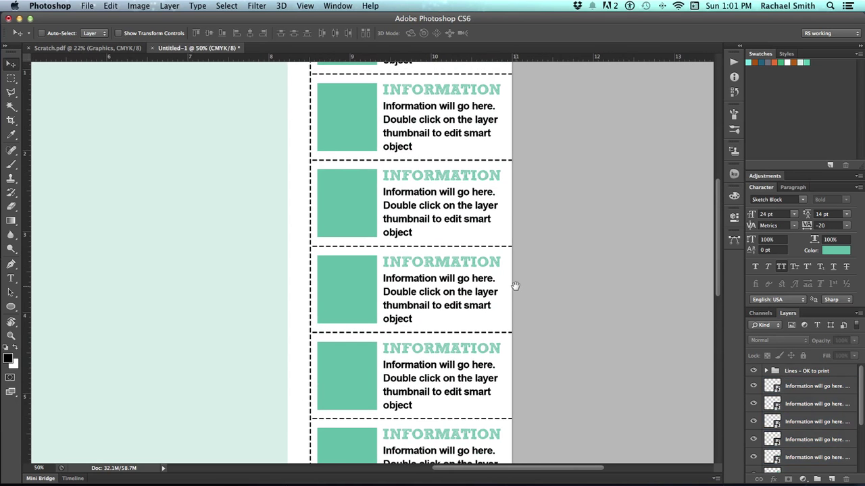
scroll(500, 291, up, 3)
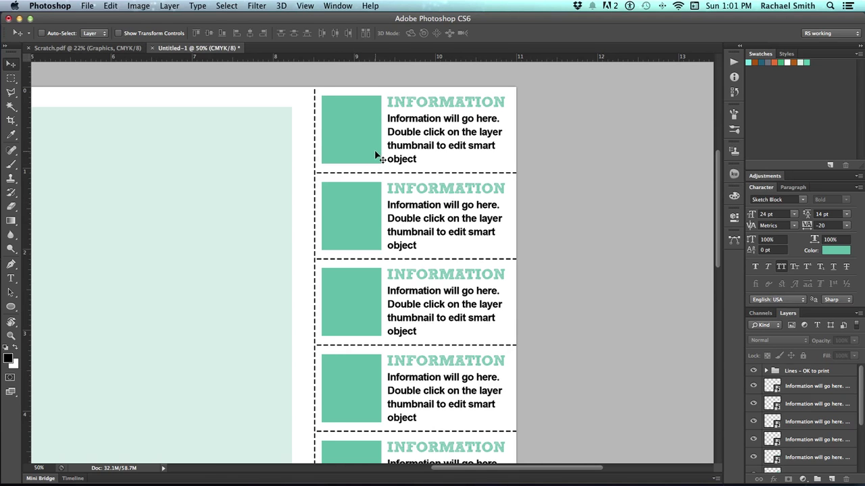
- Open the information smart object and add a white-filled layer at the bottom of the stack
click(771, 388)
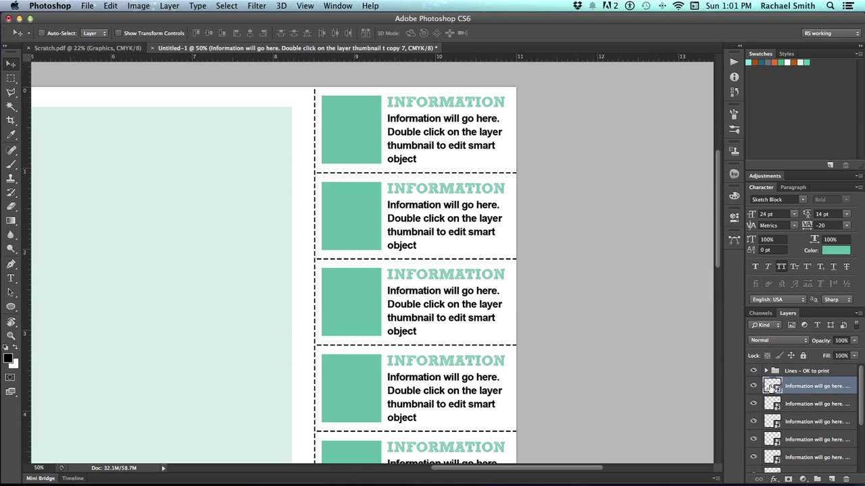
double_click(771, 387)
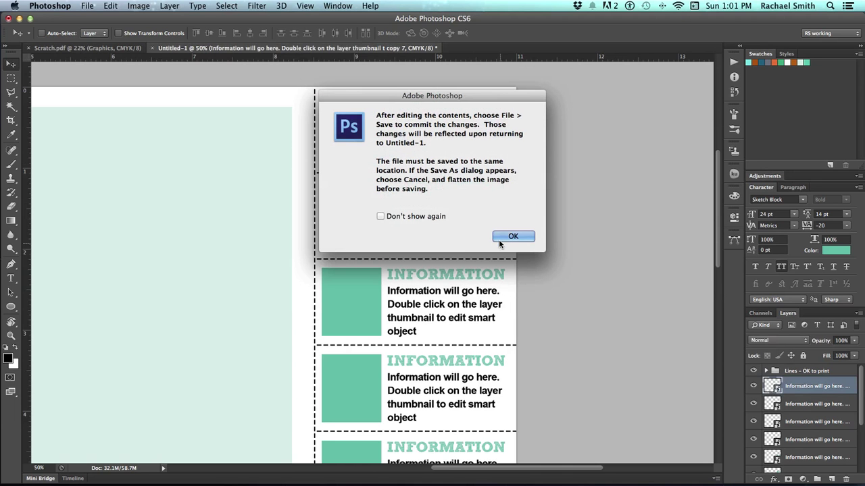
click(509, 237)
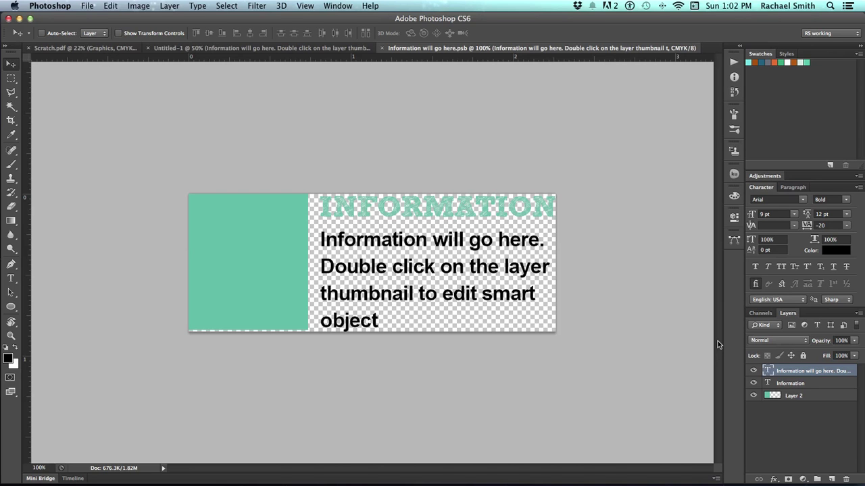
key(super+shift+alt+n)
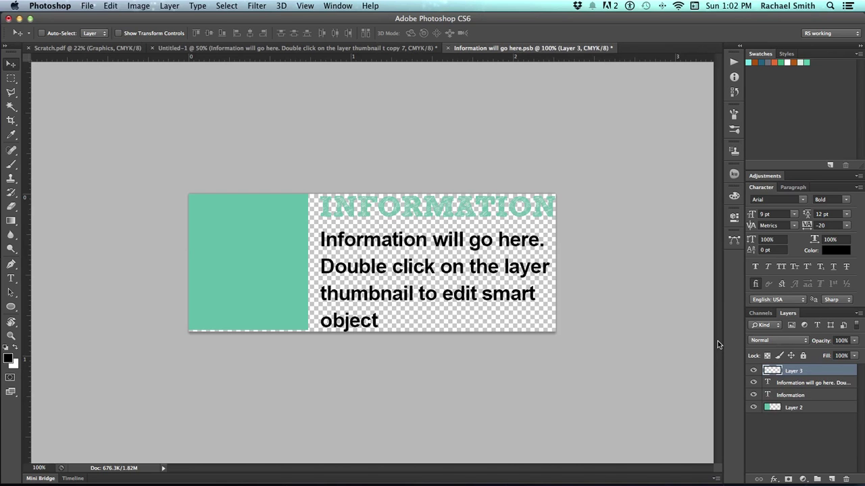
key(x)
key(alt+BackSpace)
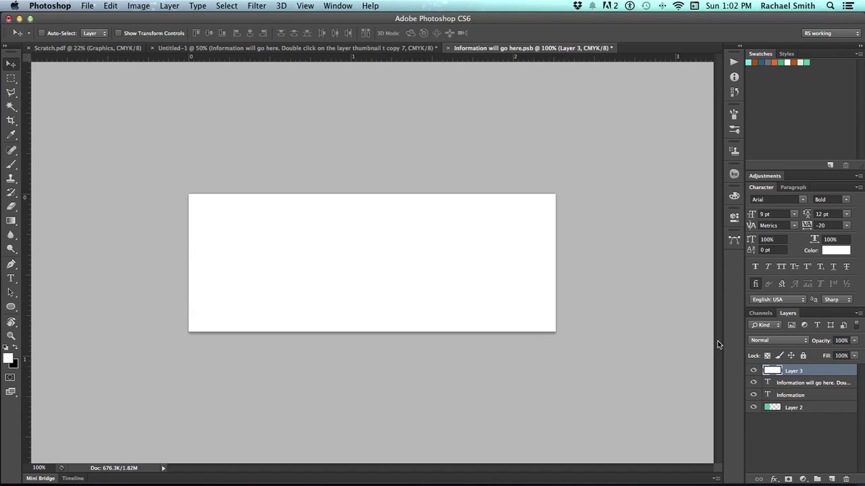
drag(813, 376, 807, 413)
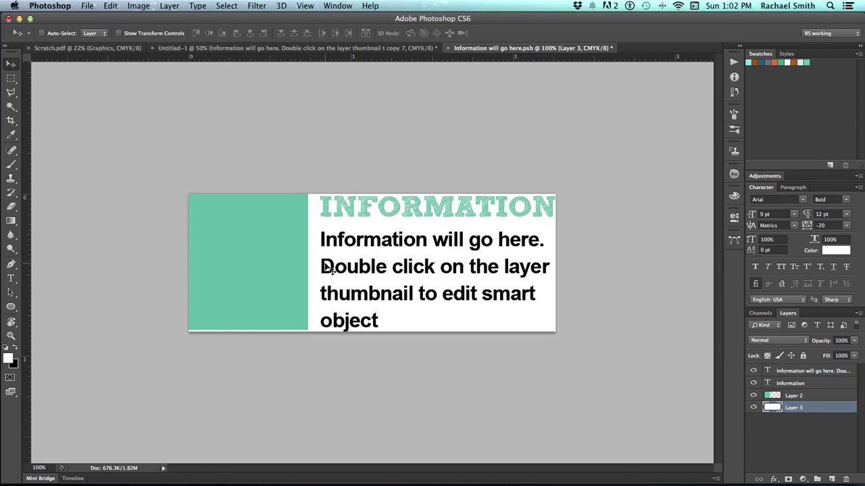
- Recolour the square dusty pink, hide the white layer, and save and close the smart object
super+click(273, 268)
click(9, 358)
click(303, 233)
click(512, 185)
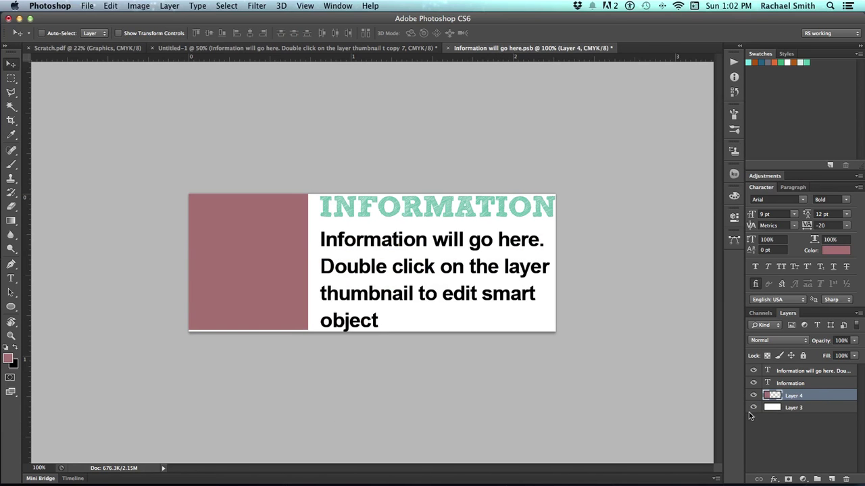
click(754, 408)
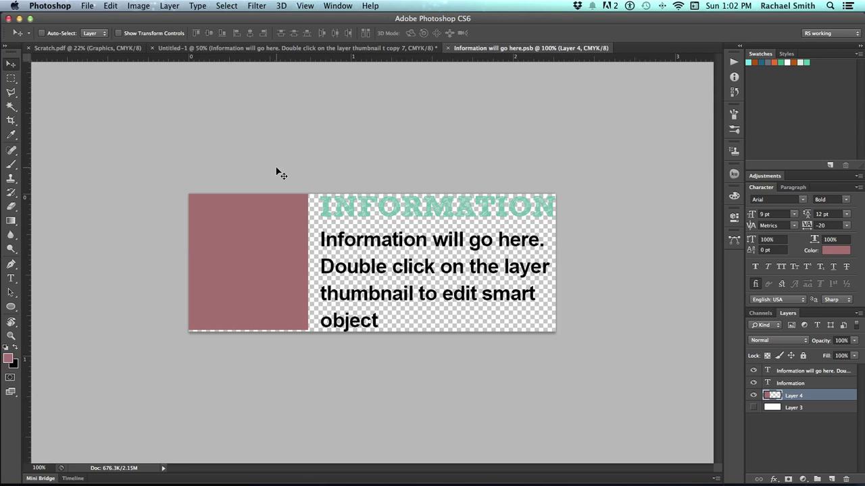
key(super+w)
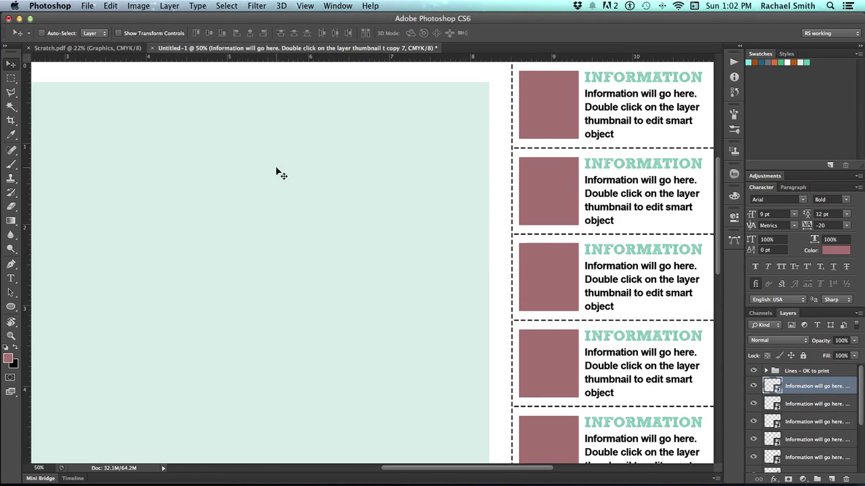
- Zoom out to view the whole flyer, then zoom in on the tab column
key(z)
alt+click(549, 249)
alt+click(549, 251)
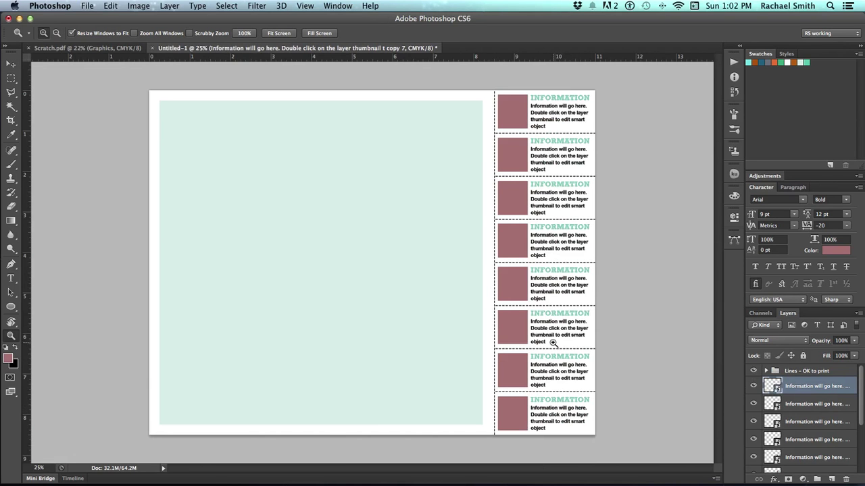
click(556, 317)
scroll(527, 326, down, 2)
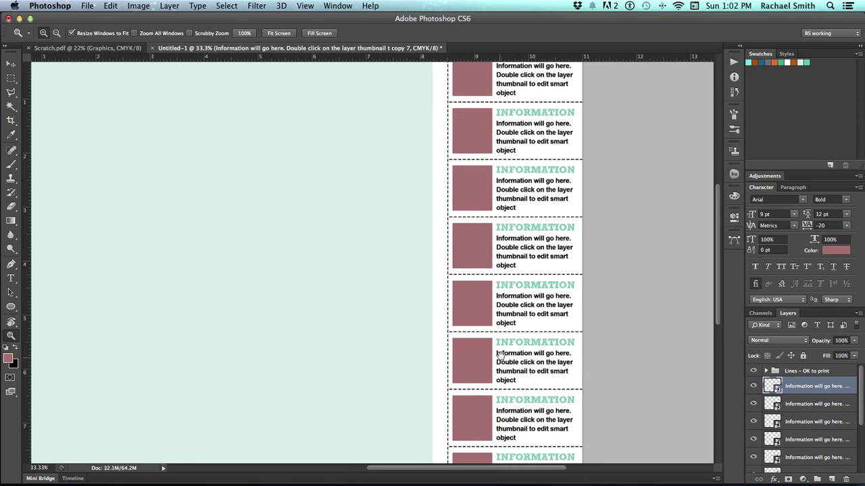
- Inspect the Scratch poster's tear-off tickets up close, then return to the Untitled-1 template
click(75, 48)
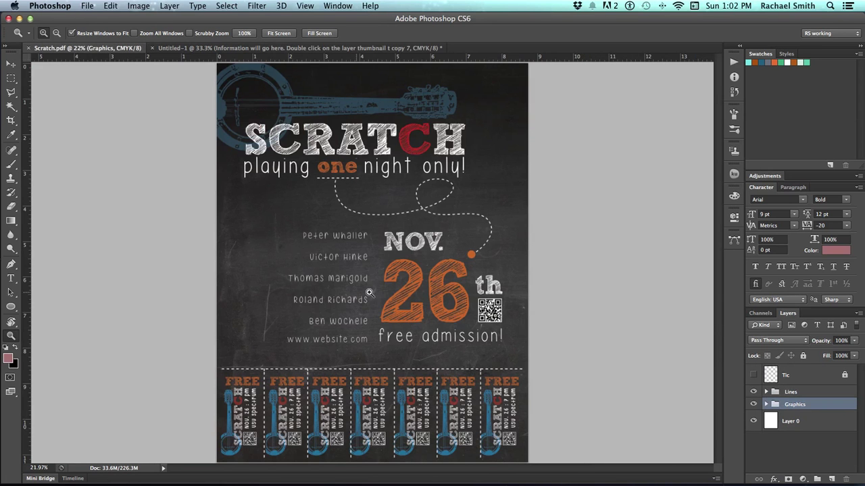
click(404, 374)
drag(404, 374, 414, 331)
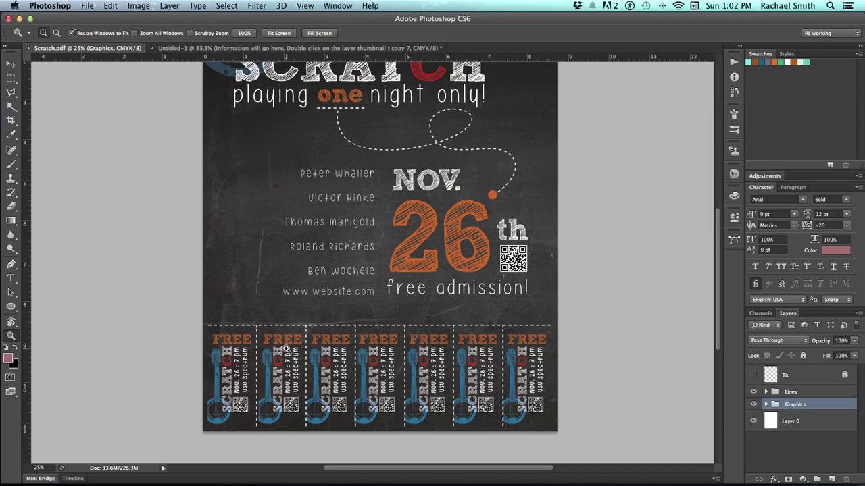
mouse_move(223, 312)
mouse_down()
mouse_move(225, 328)
mouse_move(239, 311)
mouse_up()
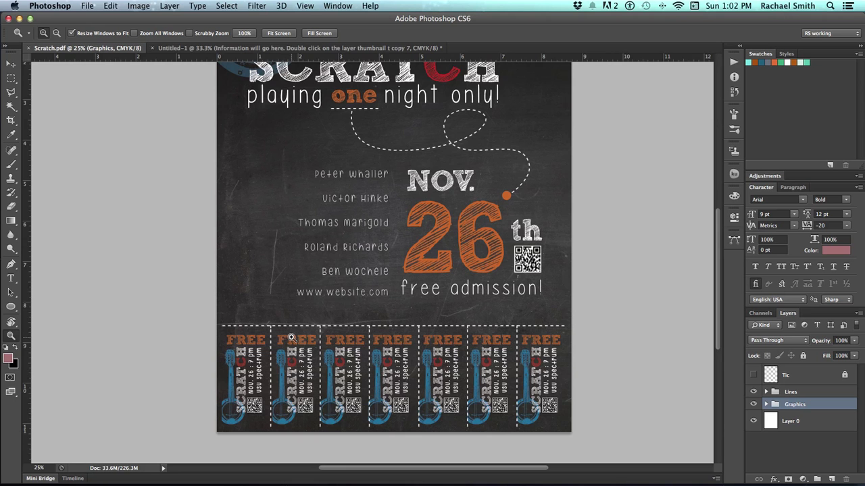
mouse_move(369, 303)
mouse_down()
mouse_move(346, 379)
mouse_move(356, 309)
mouse_up()
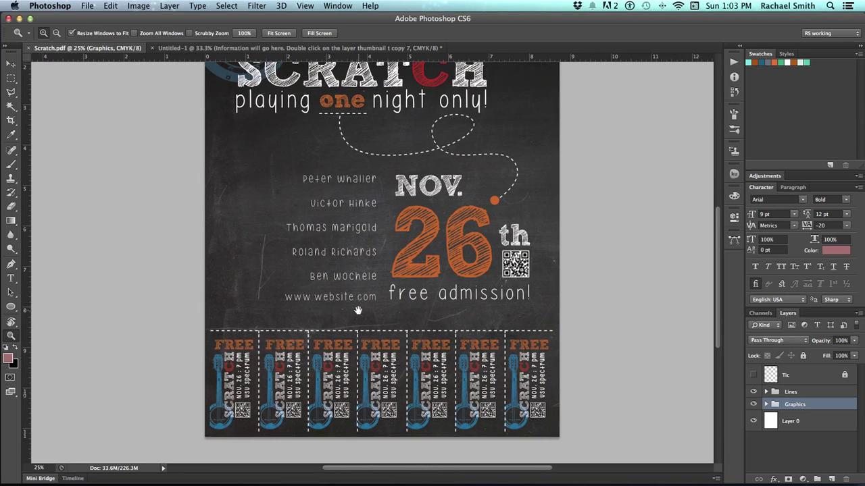
click(191, 49)
- Collapse the Swatches and Character panels, select the eight information layers, and check the cutting lines
alt+click(415, 197)
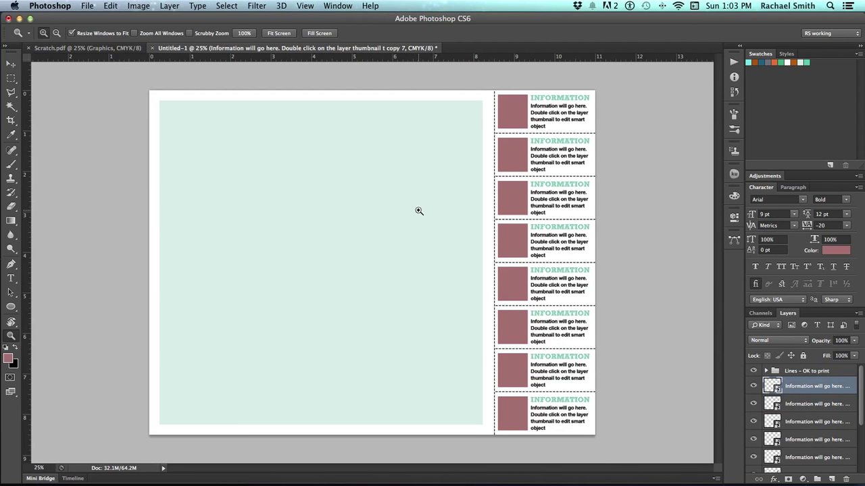
scroll(837, 404, down, 5)
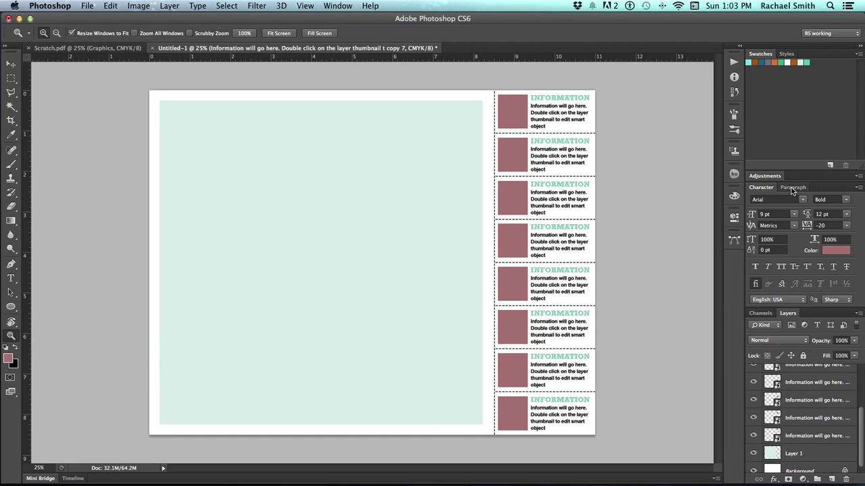
double_click(760, 54)
double_click(759, 78)
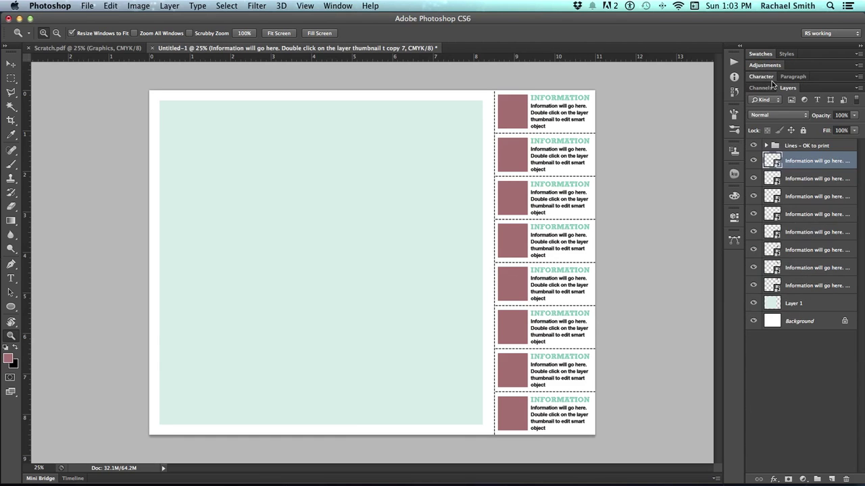
shift+click(793, 289)
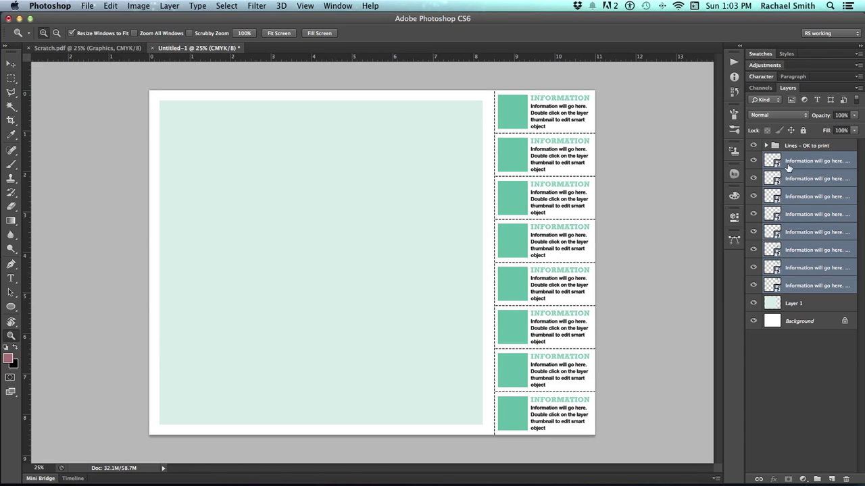
click(754, 146)
click(754, 146)
- Group the eight information layers into Group 1 and toggle the teal safe-area layer to check it
click(817, 479)
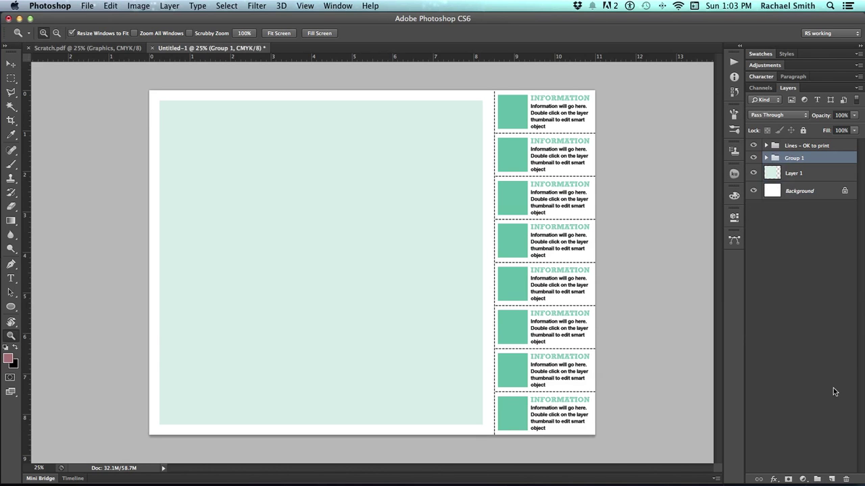
click(788, 173)
click(754, 173)
click(754, 174)
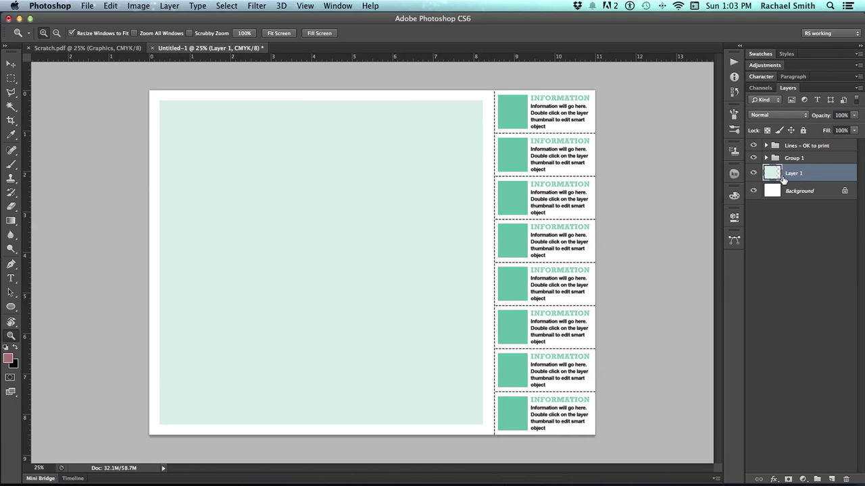
- Rename the teal safe-area layer to 'Templat info DONT PRINT'
double_click(788, 173)
key(BackSpace)
text(Templat info DONT PRINT)
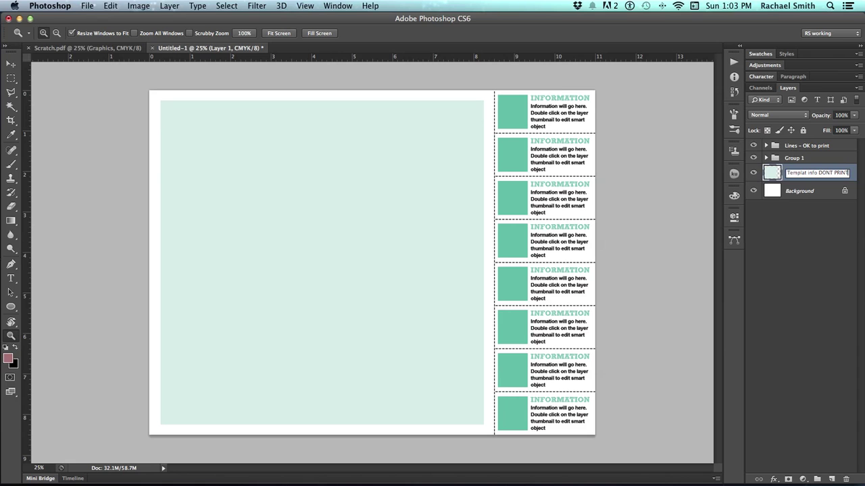
right_click(802, 171)
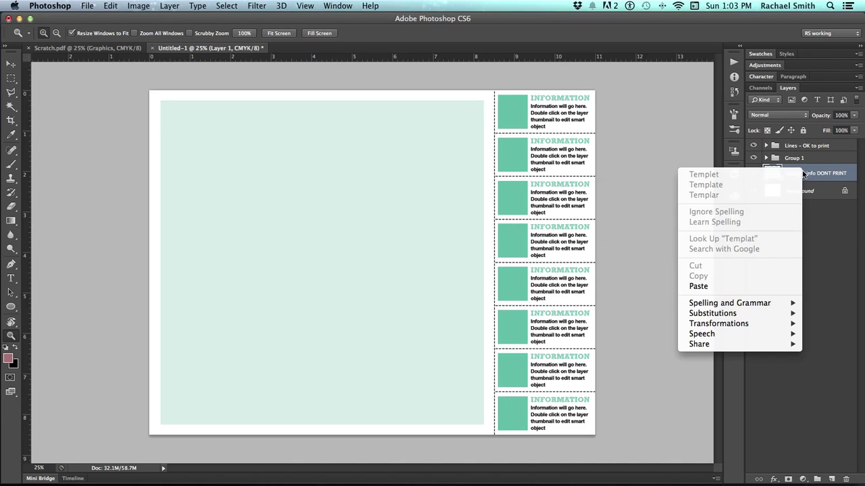
click(831, 222)
- Give the template layer a red label, lock it fully, and toggle its visibility to check
right_click(817, 175)
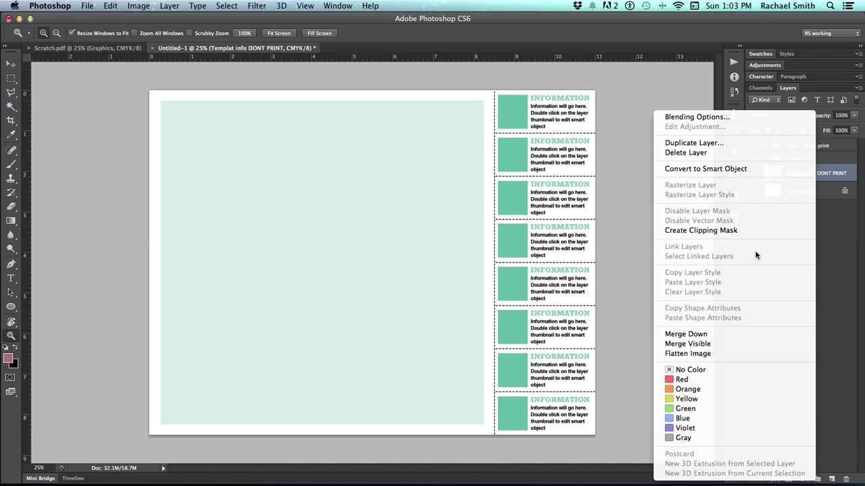
click(733, 377)
click(802, 131)
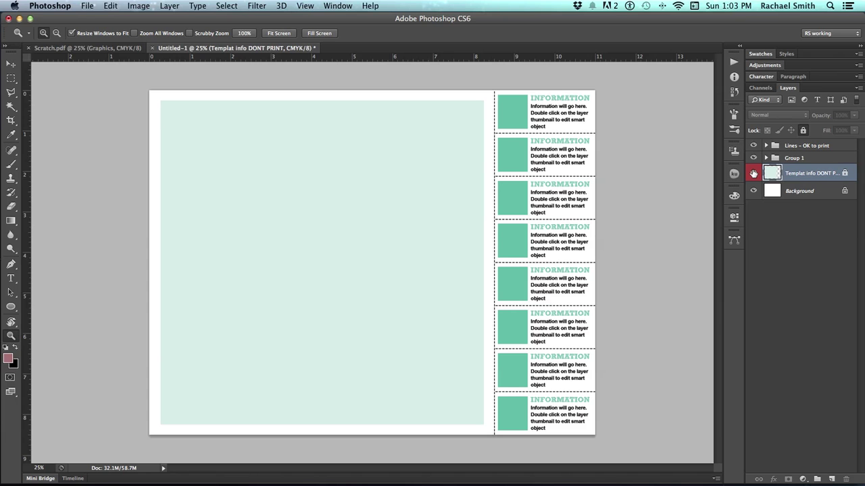
click(753, 173)
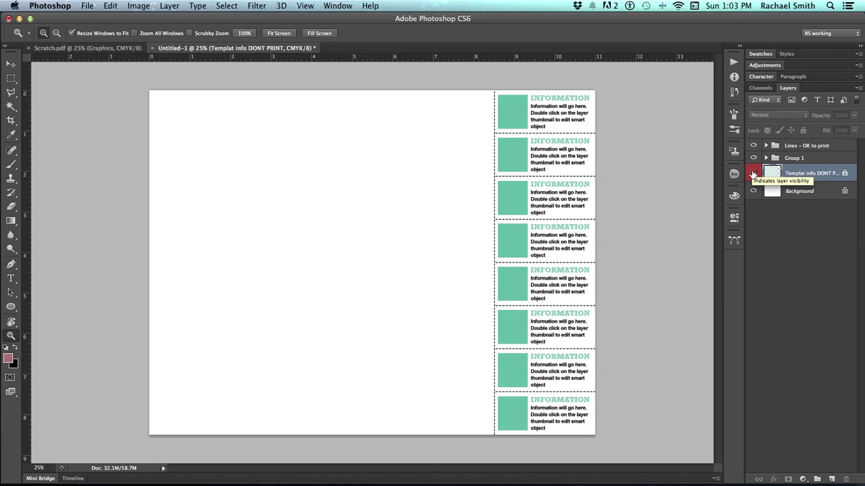
click(754, 174)
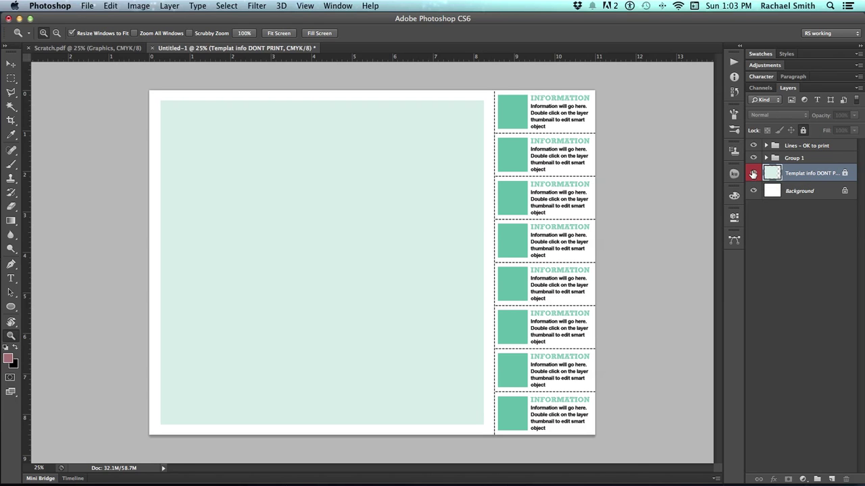